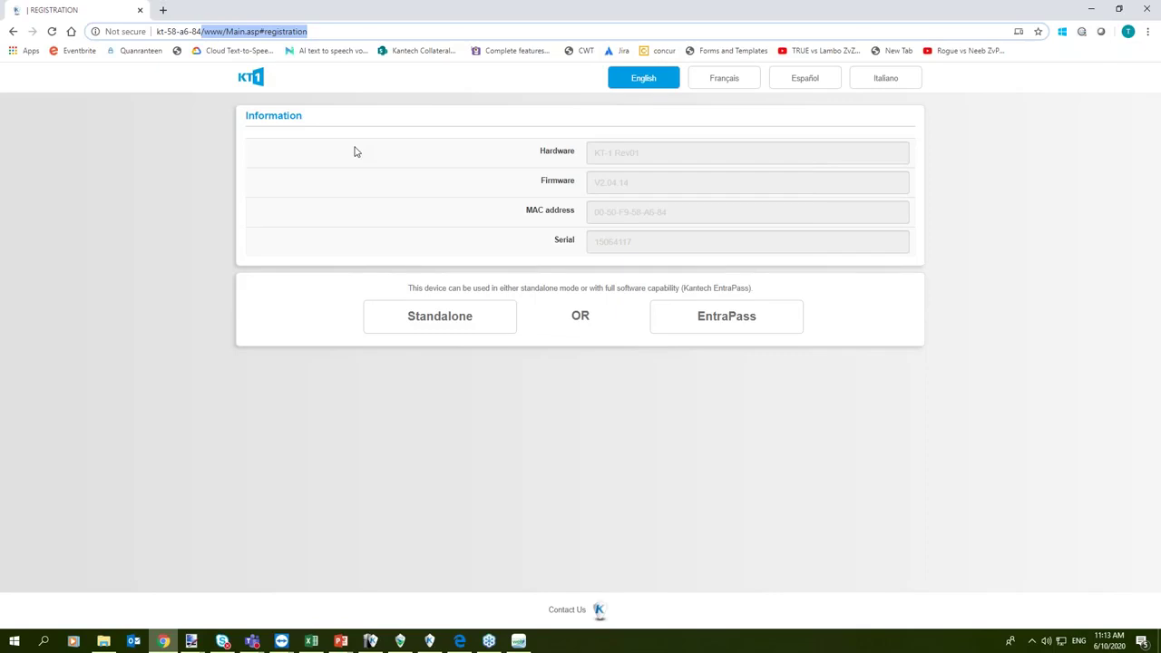
- Set the KT-1 controller to EntraPass mode and enter demo.kantech.com as the gateway domain name
double_click(196, 31)
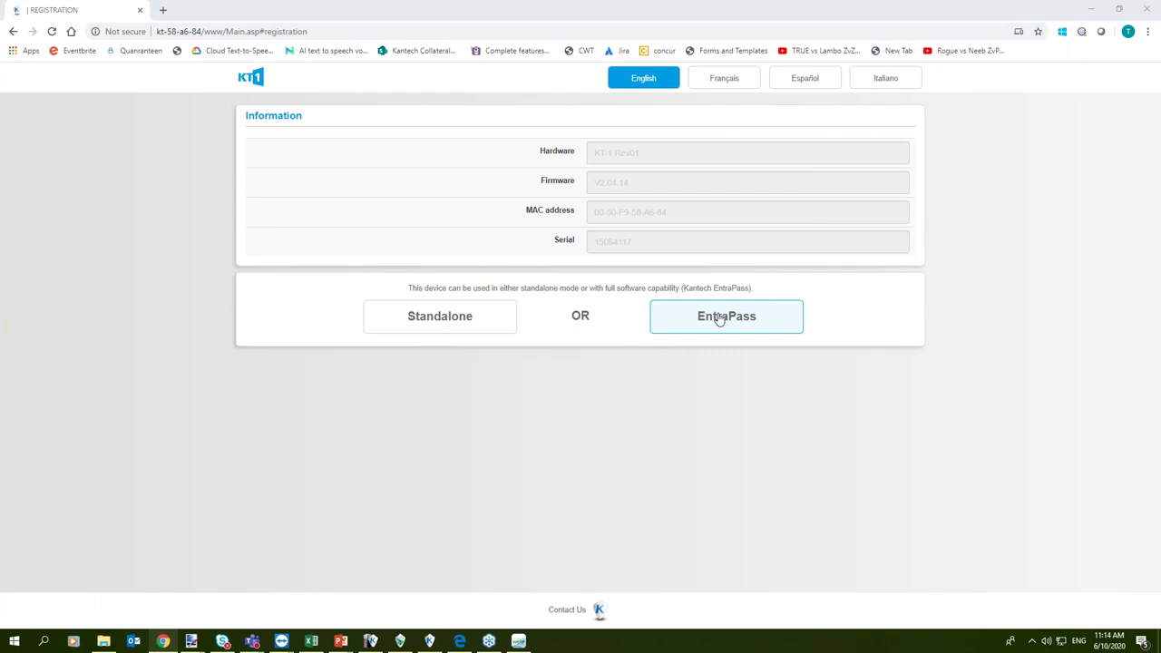
left_click(719, 317)
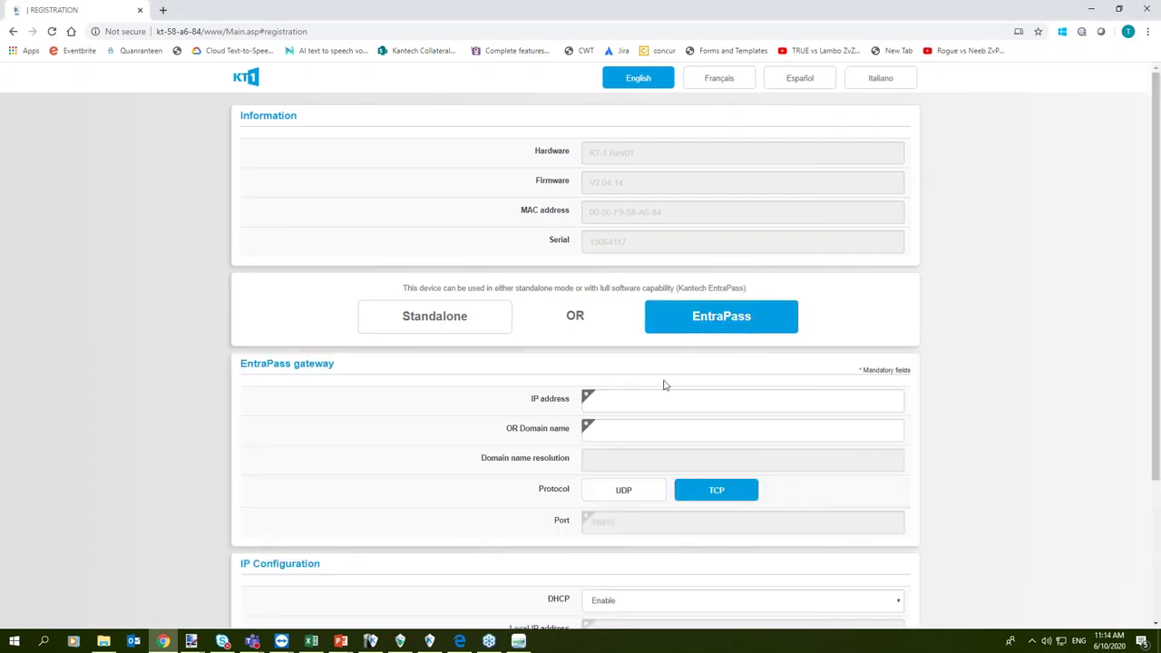
left_click(632, 431)
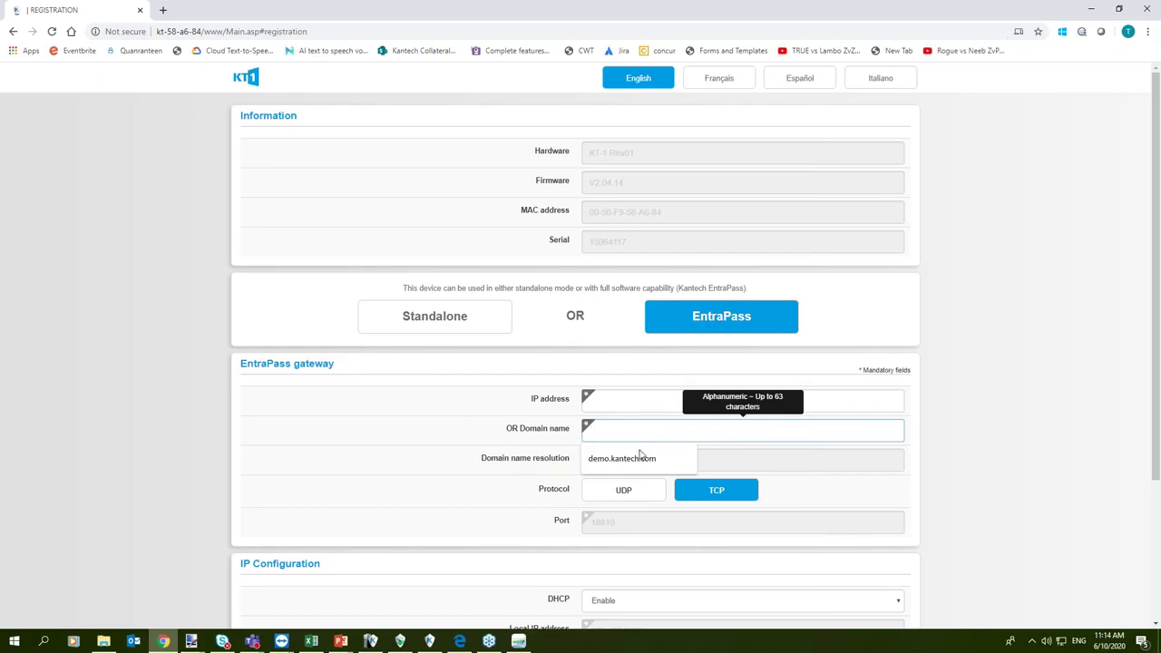
left_click(635, 454)
key("ctrl+shift+Left")
key("ctrl+shift+Left")
key("ctrl+shift+Left")
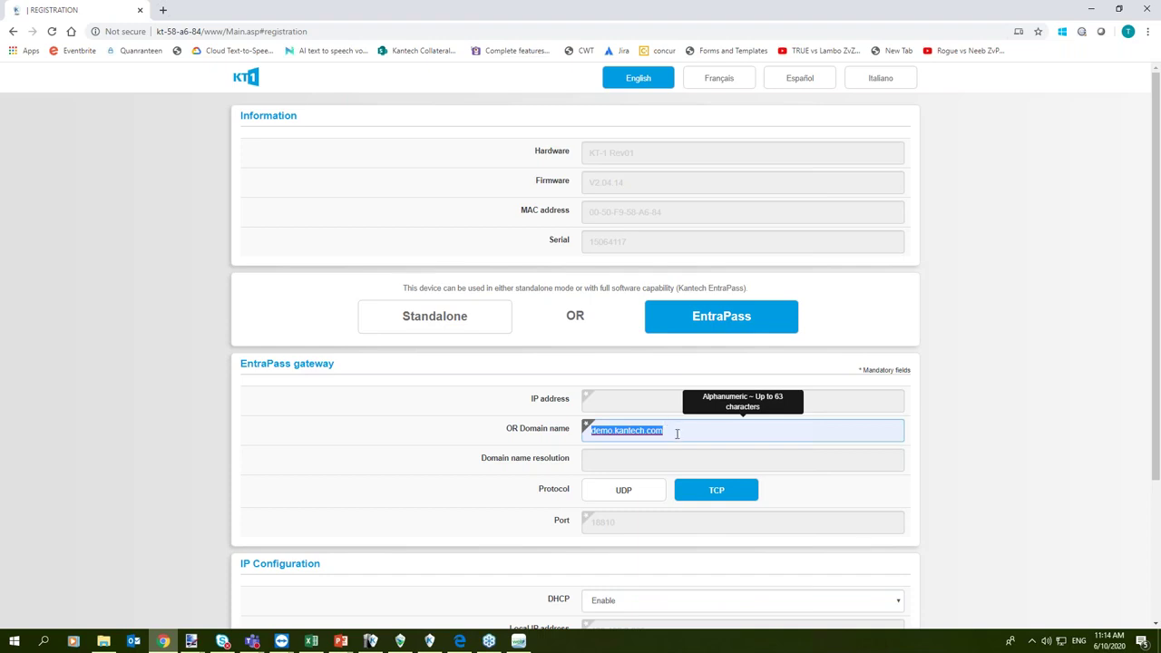
- Keep DHCP enabled in the IP configuration and save the controller's registration settings
scroll(679, 419, "down", 1)
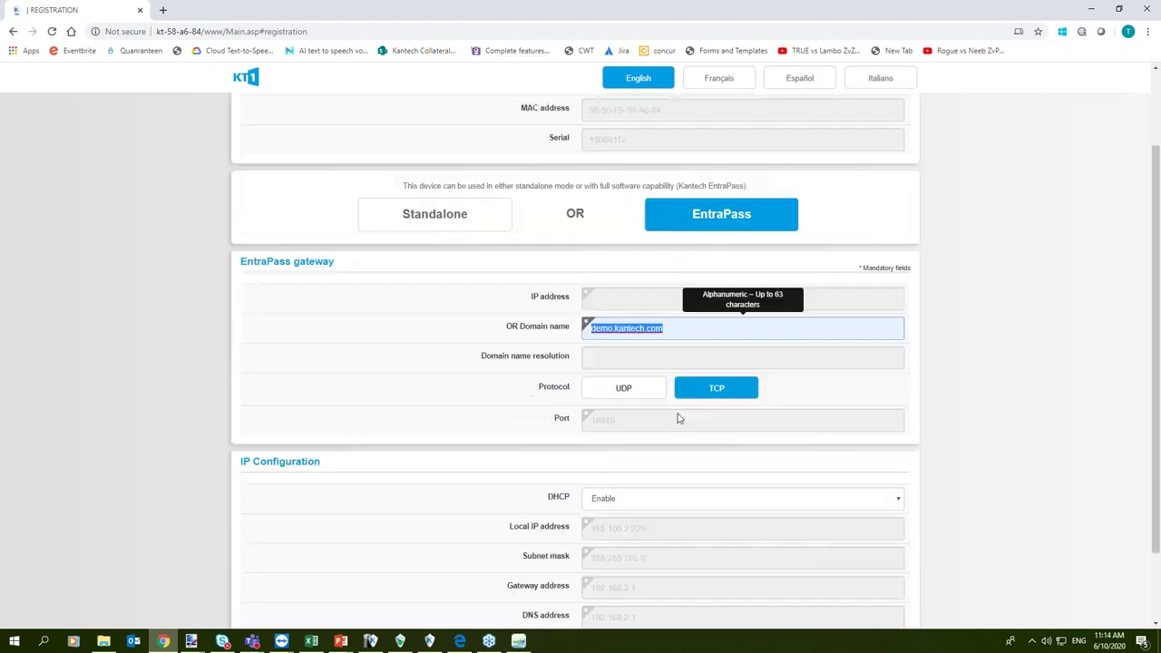
scroll(679, 418, "down", 1)
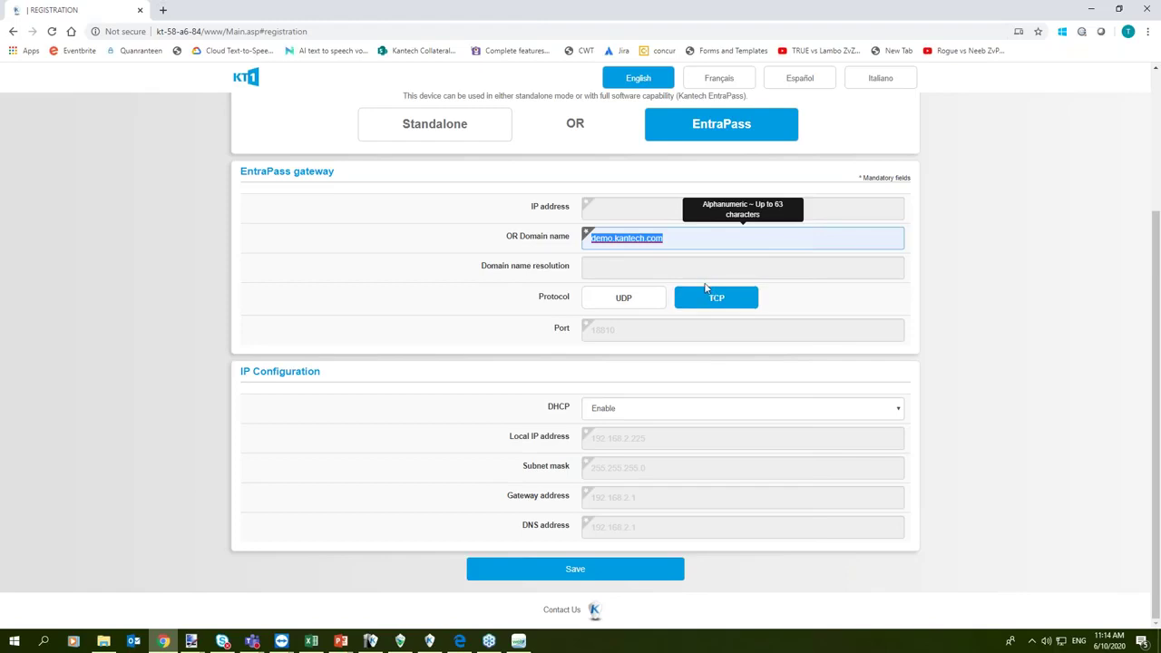
left_click(645, 413)
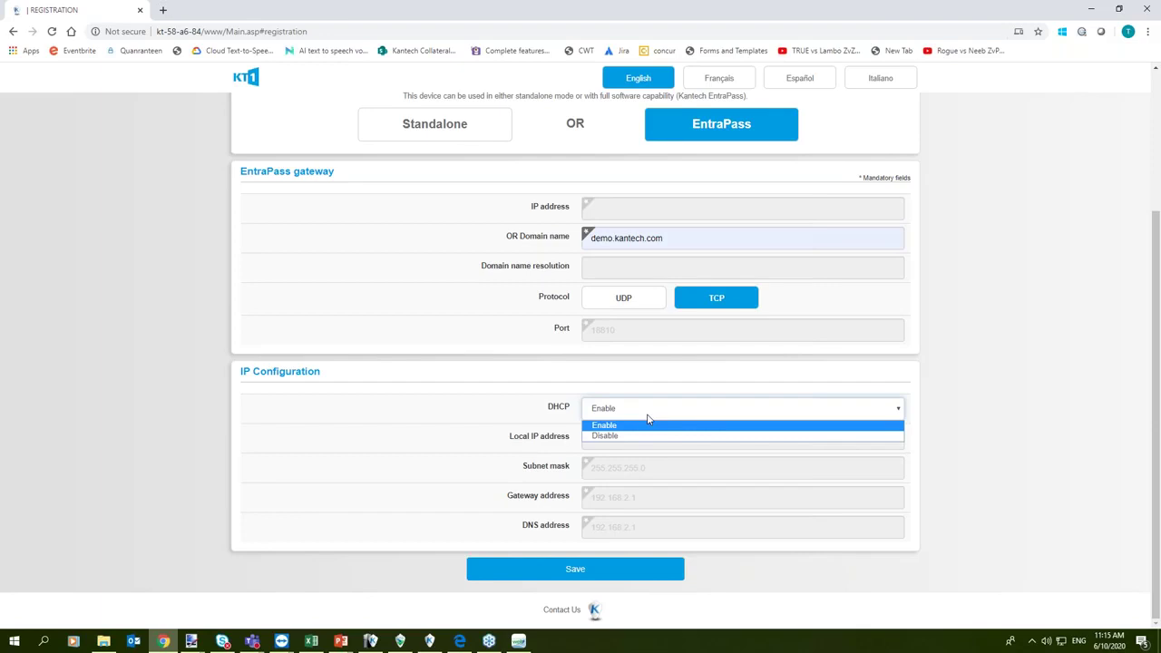
left_click(558, 434)
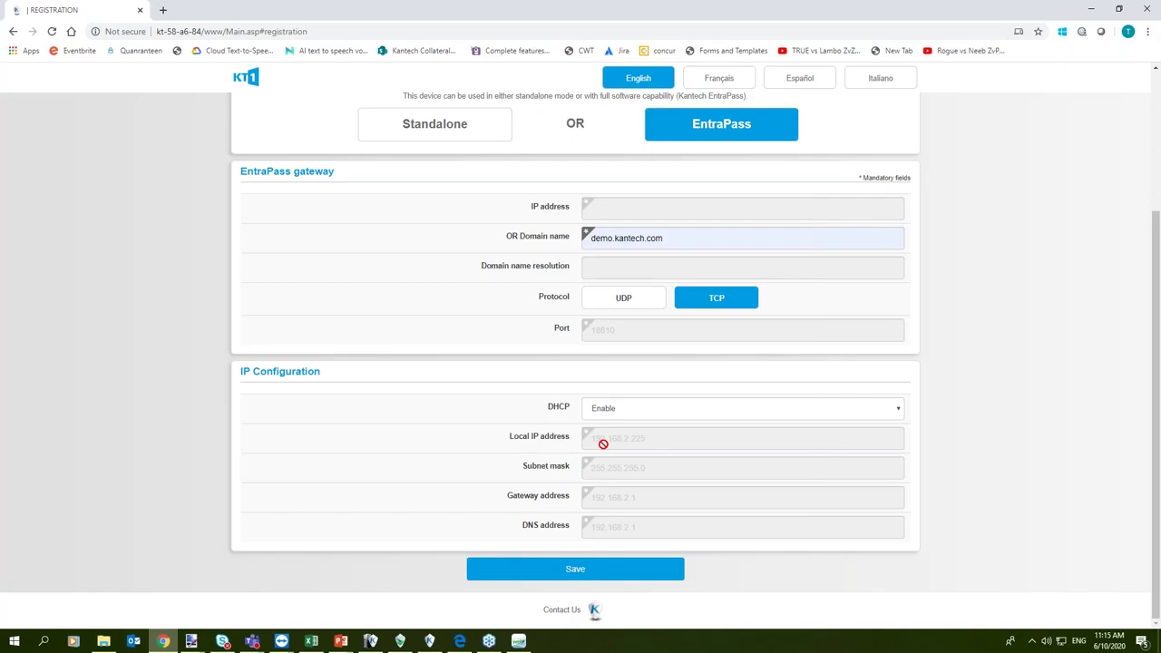
left_click(591, 572)
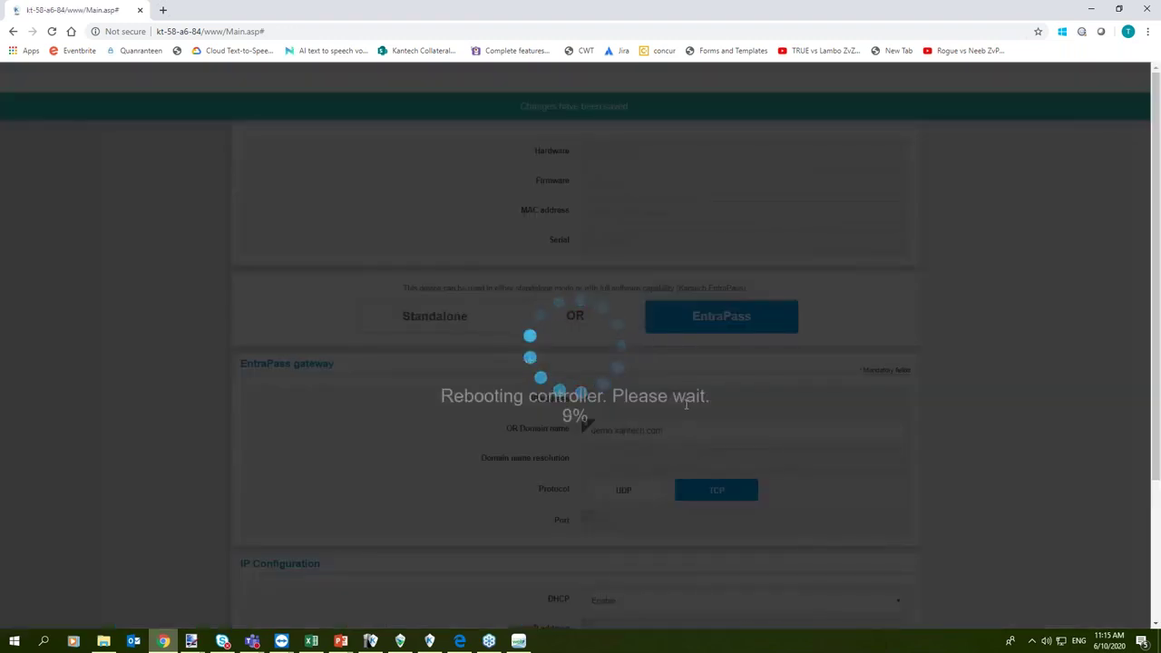
- Switch to EntraPass web, connect to the demo server and log in with the operator's password
left_click(518, 641)
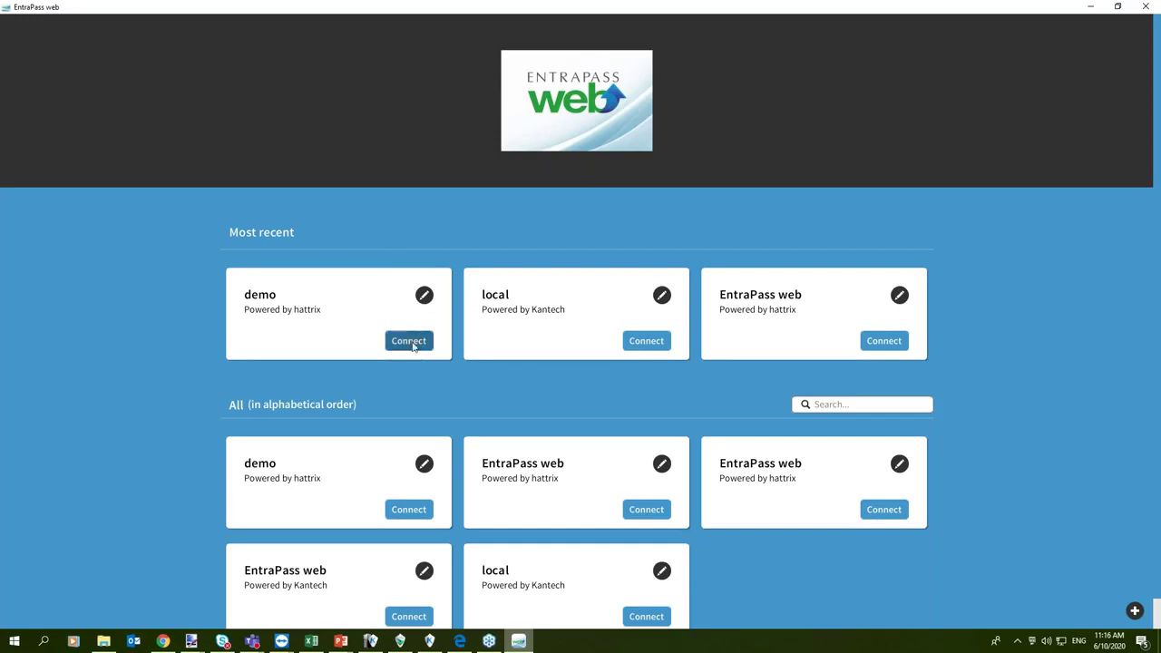
left_click(413, 346)
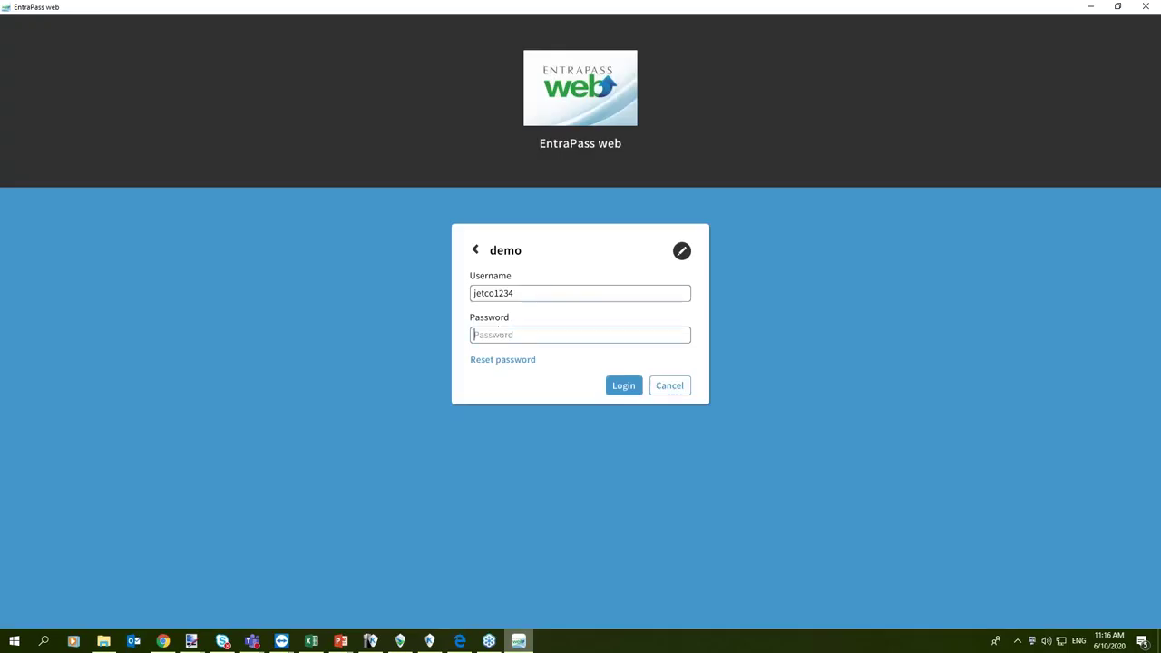
type("*********")
key("Return")
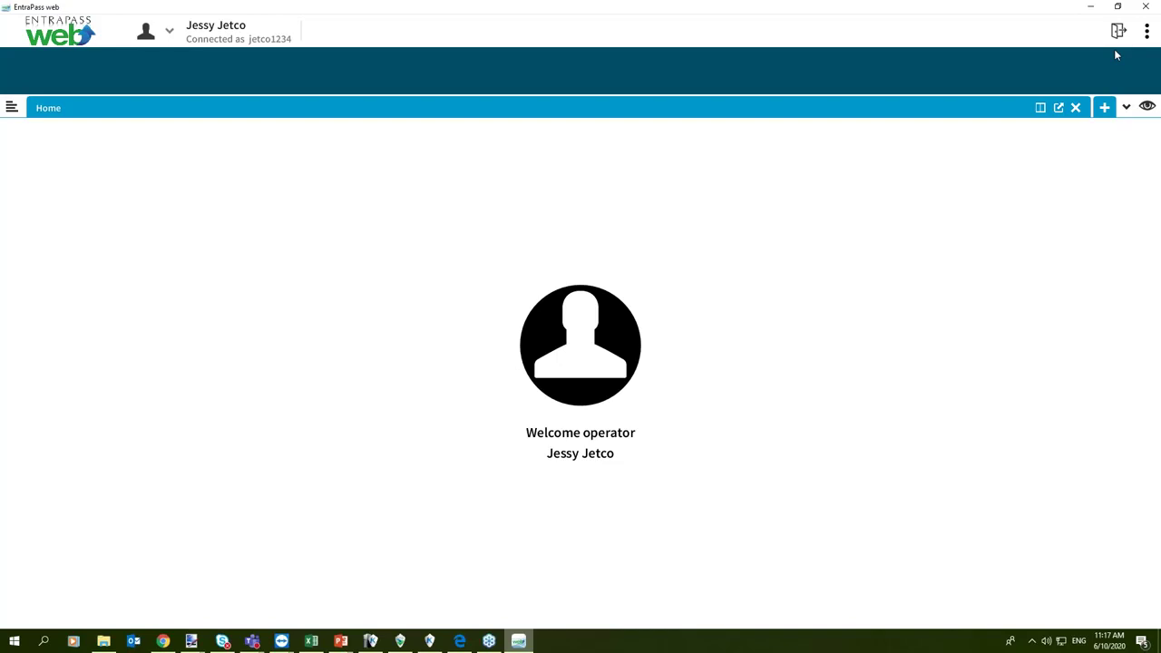
- Switch to the Tom Shoes account under JetCo Dealer and collapse the account list
left_click(11, 109)
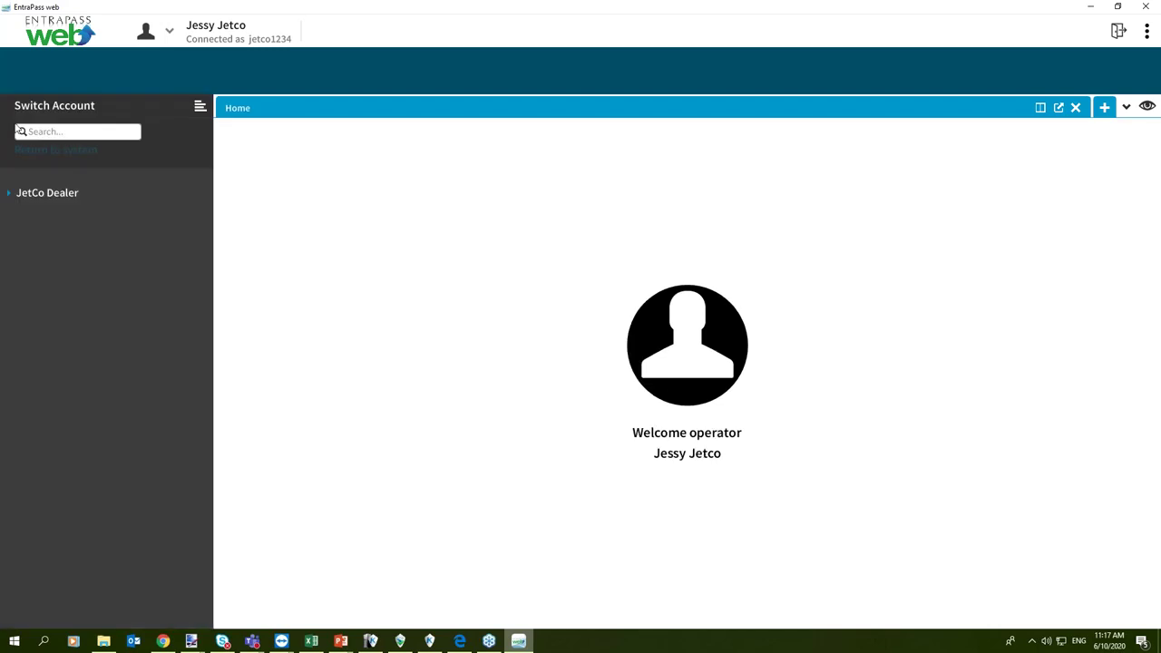
left_click(8, 194)
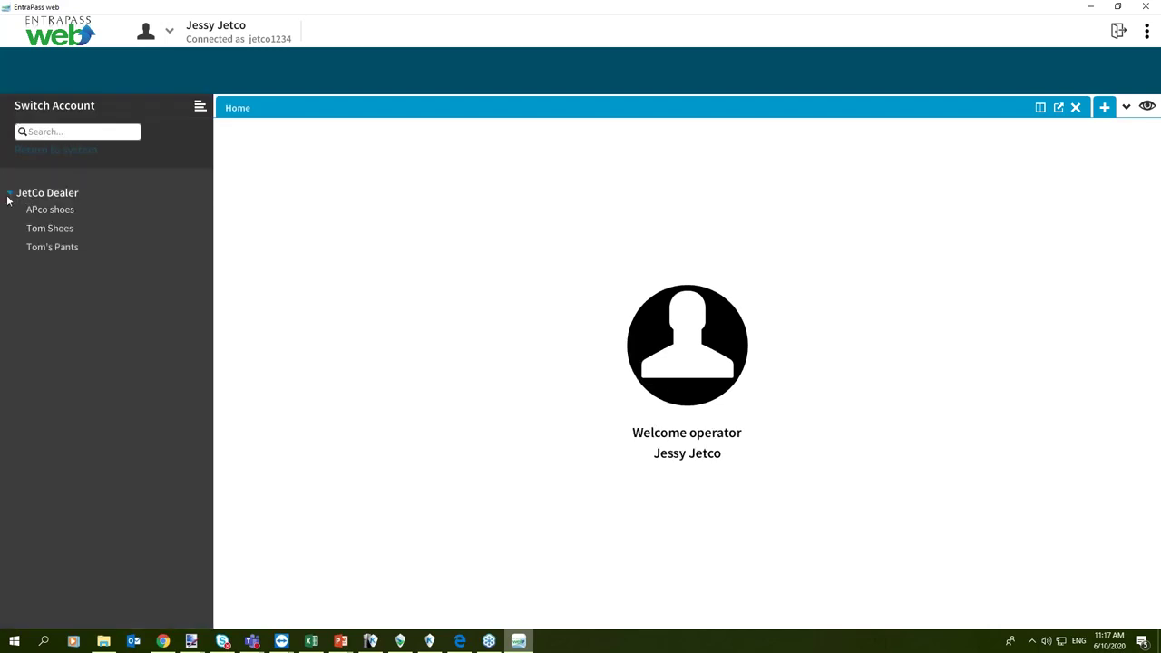
double_click(79, 231)
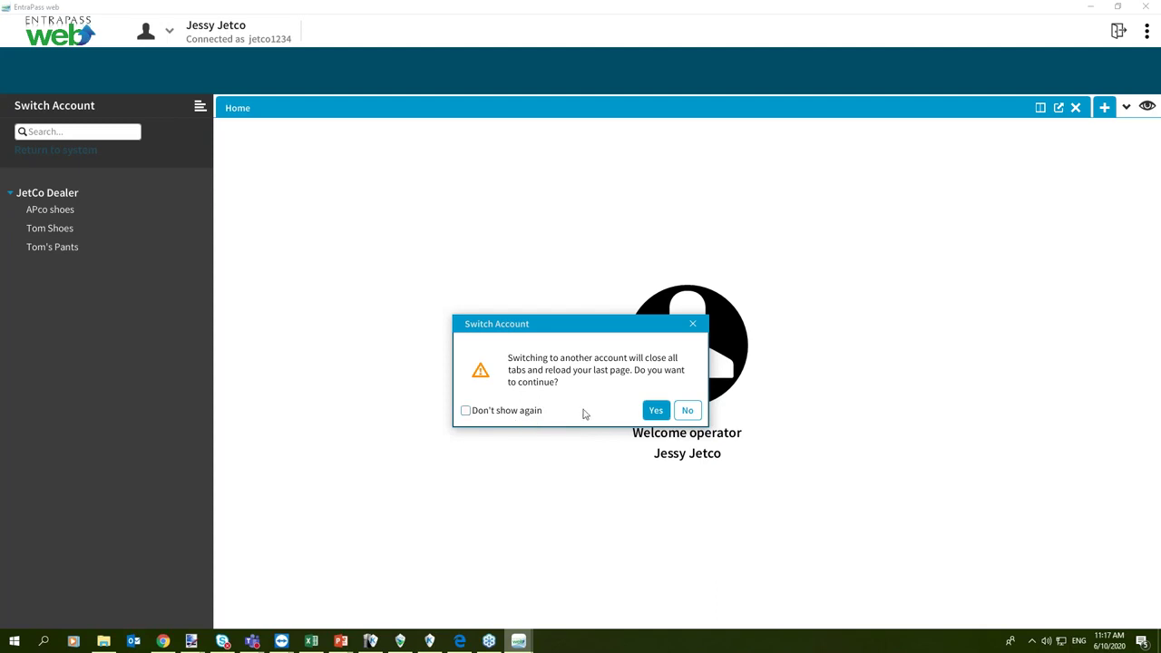
left_click(664, 410)
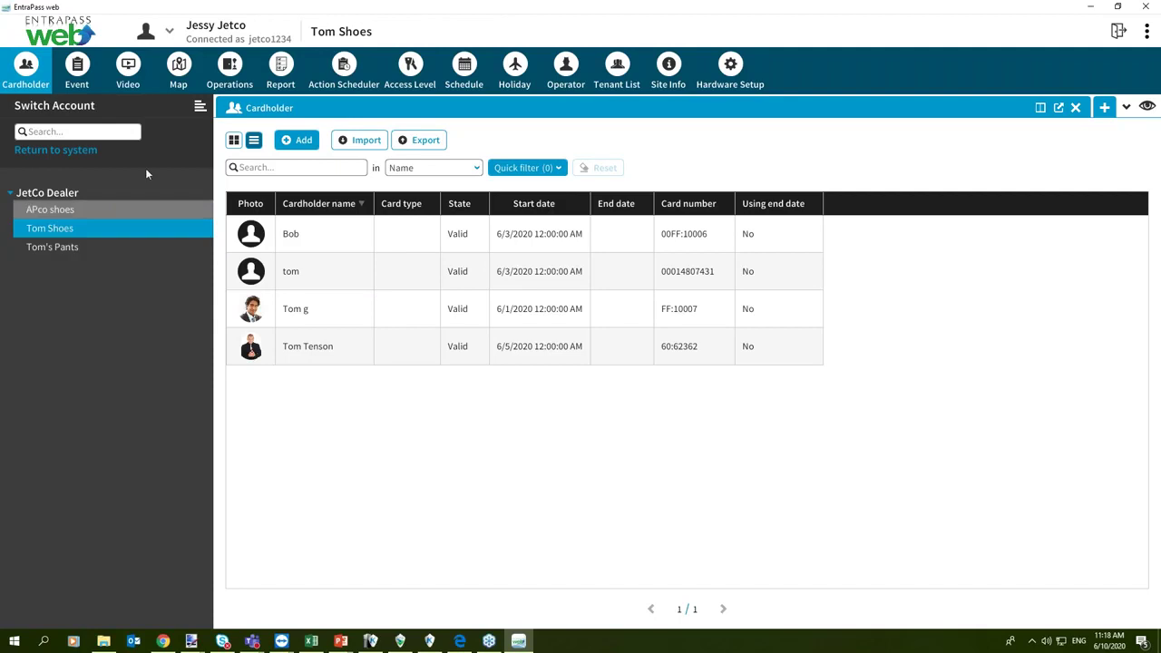
left_click(201, 107)
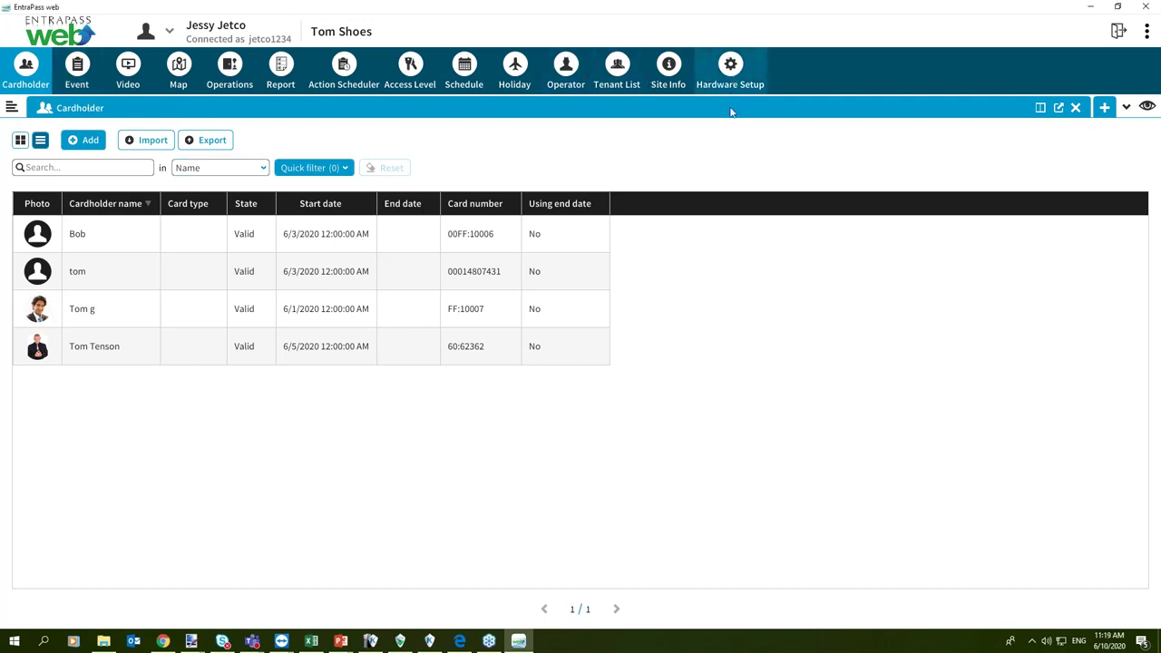
- Open the hardware setup and view the connections, controllers and doors of the Tom Shoes Montreal and Tom Shoes sites
left_click(729, 85)
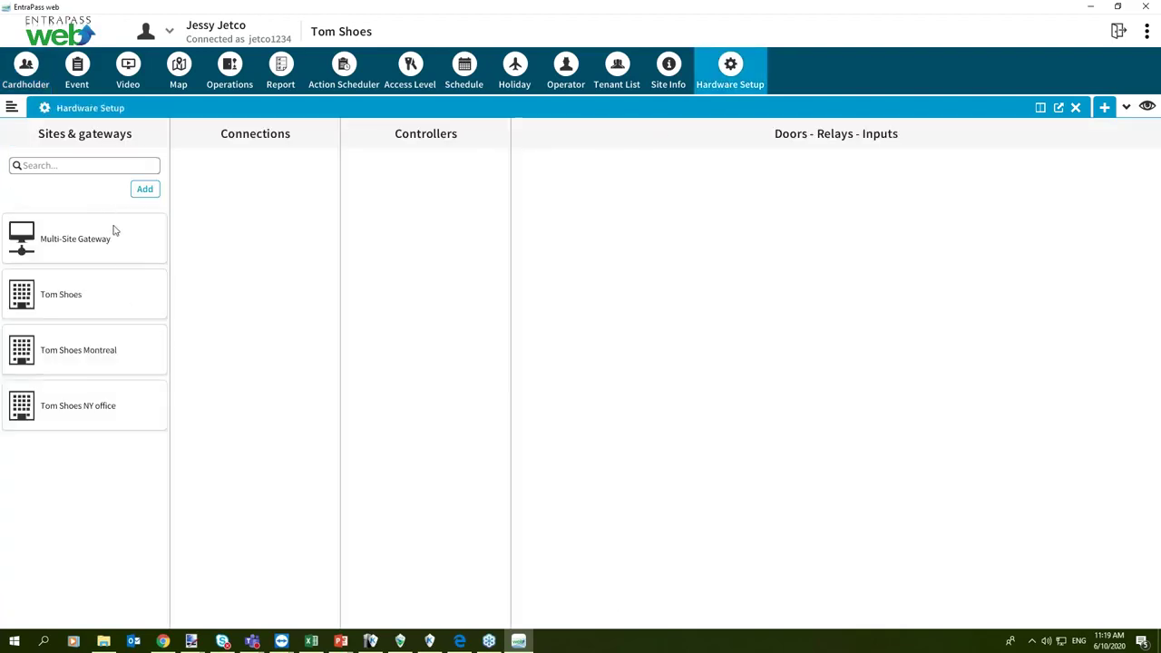
left_click(106, 368)
left_click(52, 361)
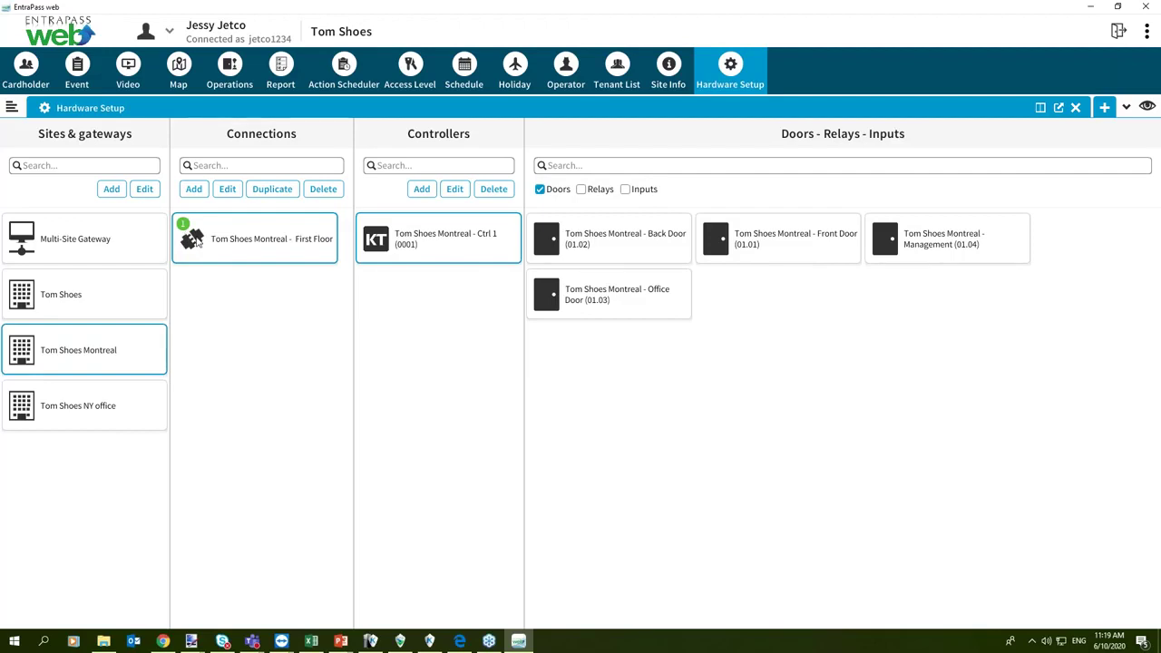
left_click(88, 306)
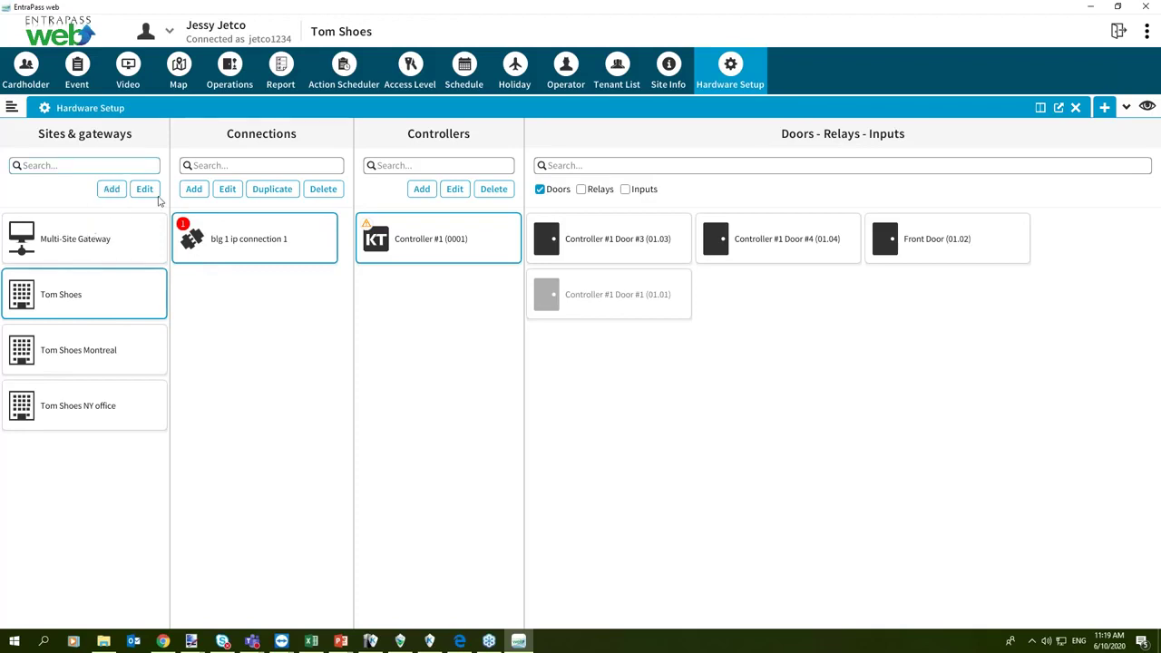
- Add a new site with the primary-language name Tom Paris Site and save it
left_click(114, 192)
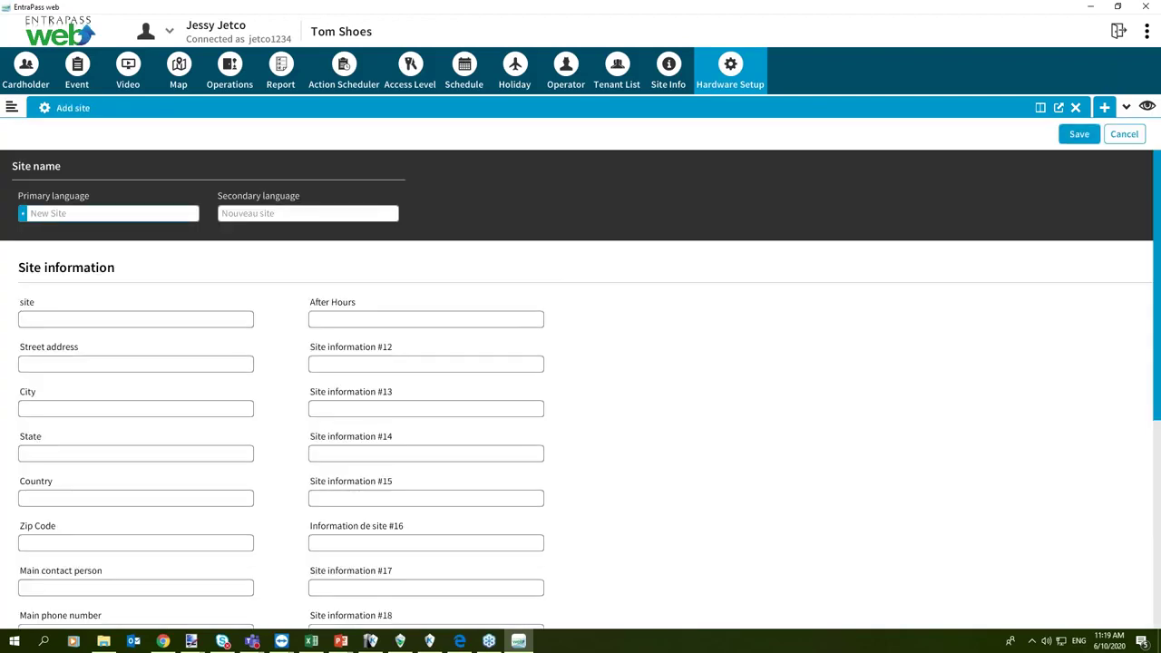
type("Tom Paris Site")
scroll(253, 378, "down", 2)
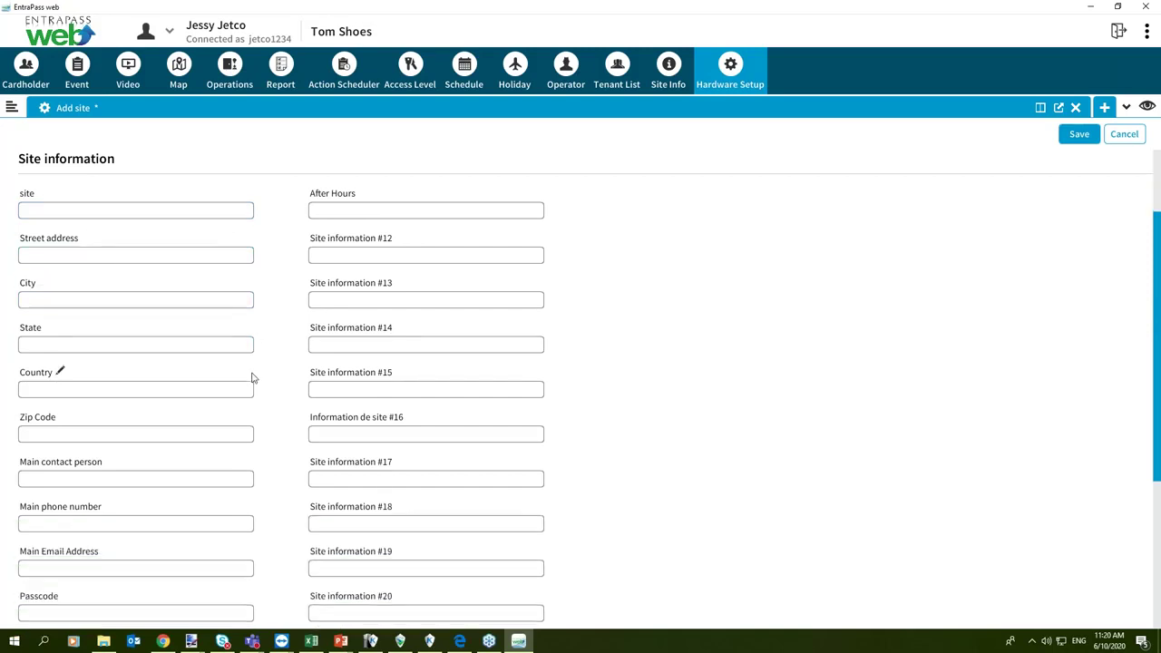
scroll(195, 300, "up", 1)
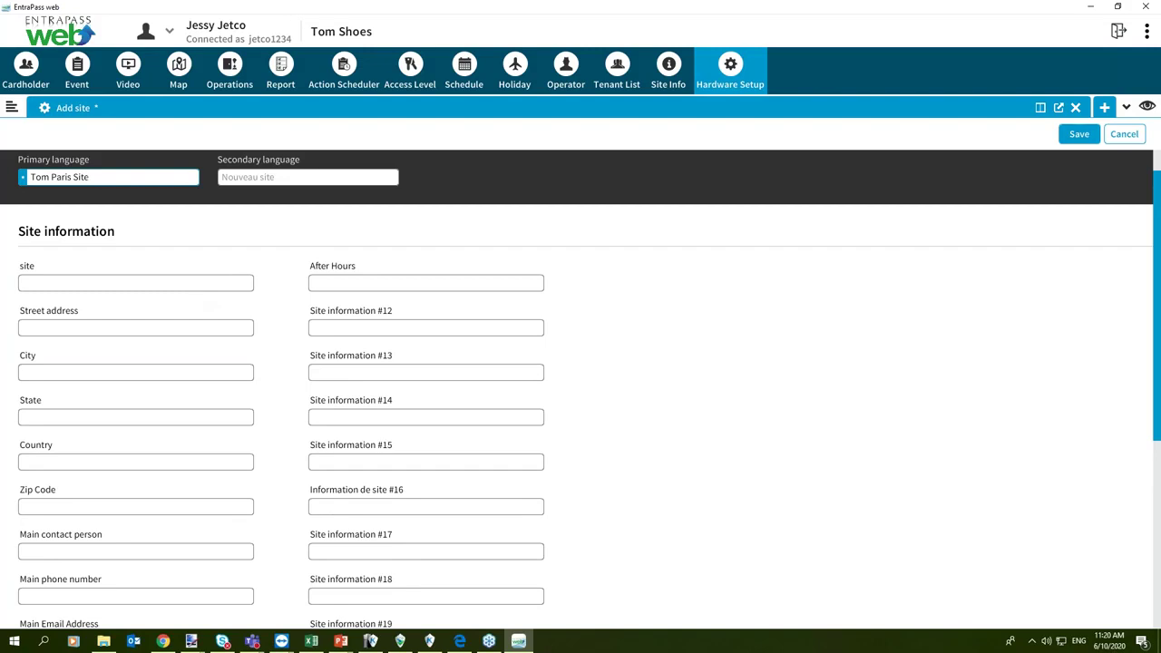
left_click(1079, 136)
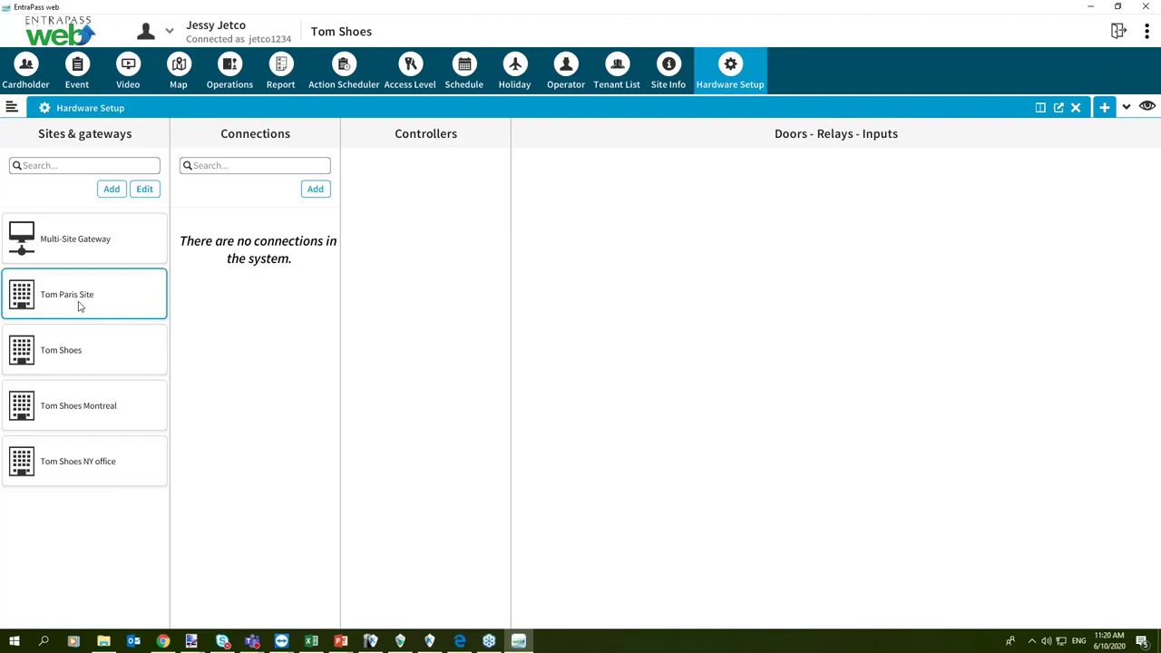
- Add a connection to Tom Paris Site named "tom Paris IP connection 1" with billing ZIP code 12345
left_click(316, 191)
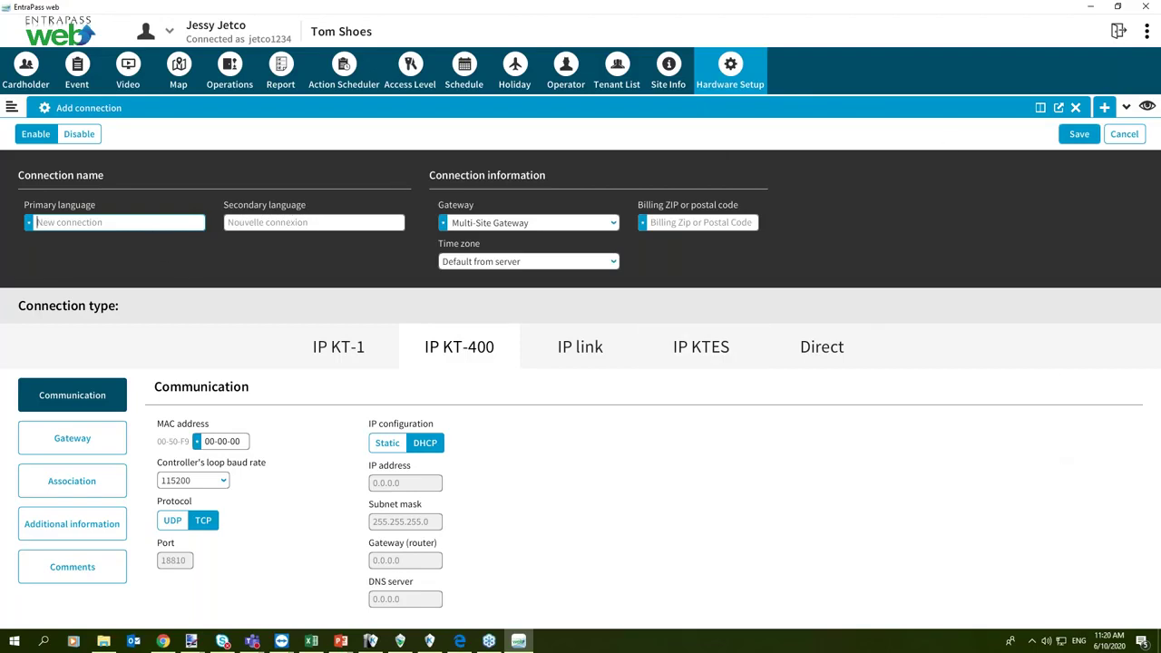
type("tom Paris IP connection 1")
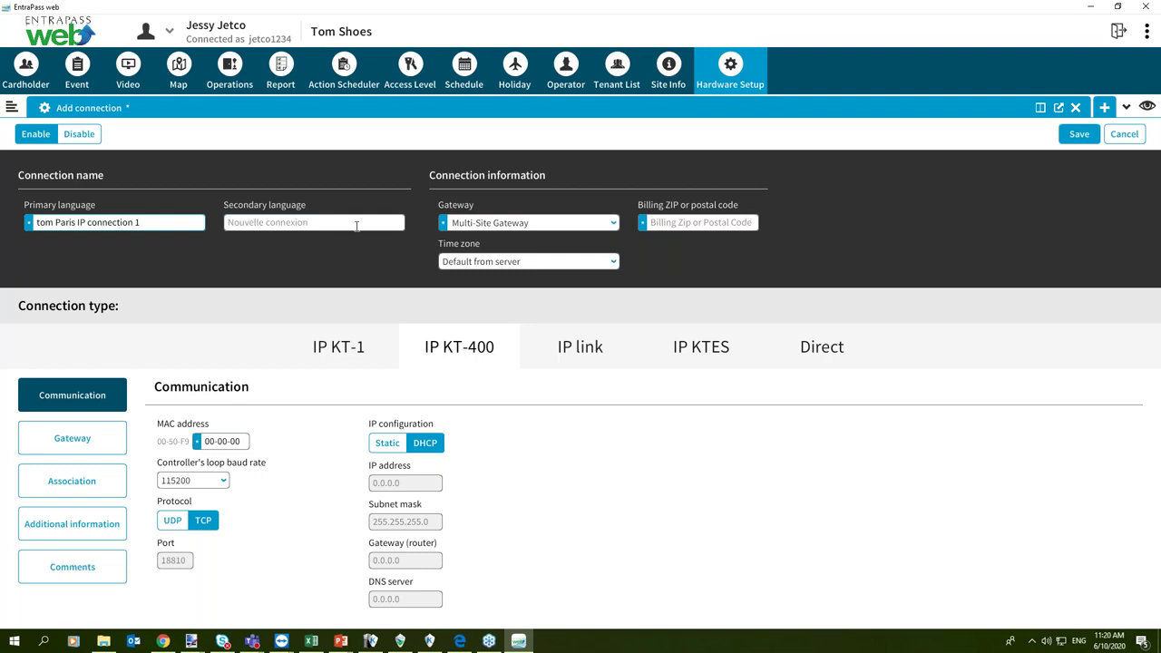
left_click(672, 226)
type("12345")
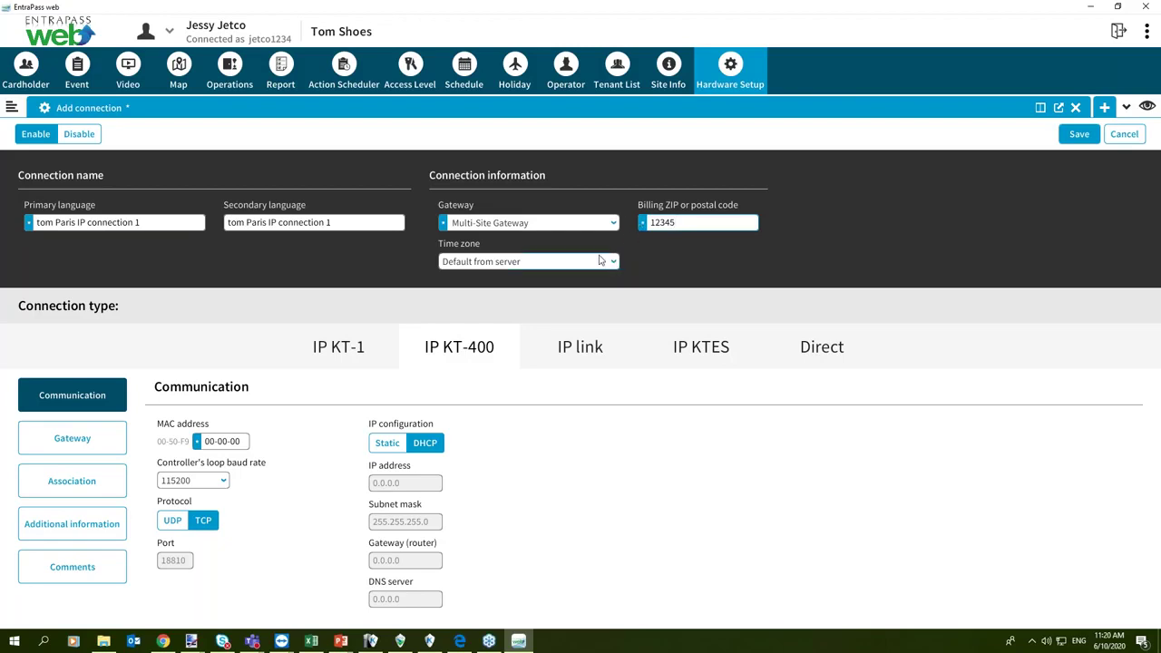
- Set the connection's time zone to (GMT+04:00) Port Louis
left_click(613, 263)
scroll(540, 349, "down", 2)
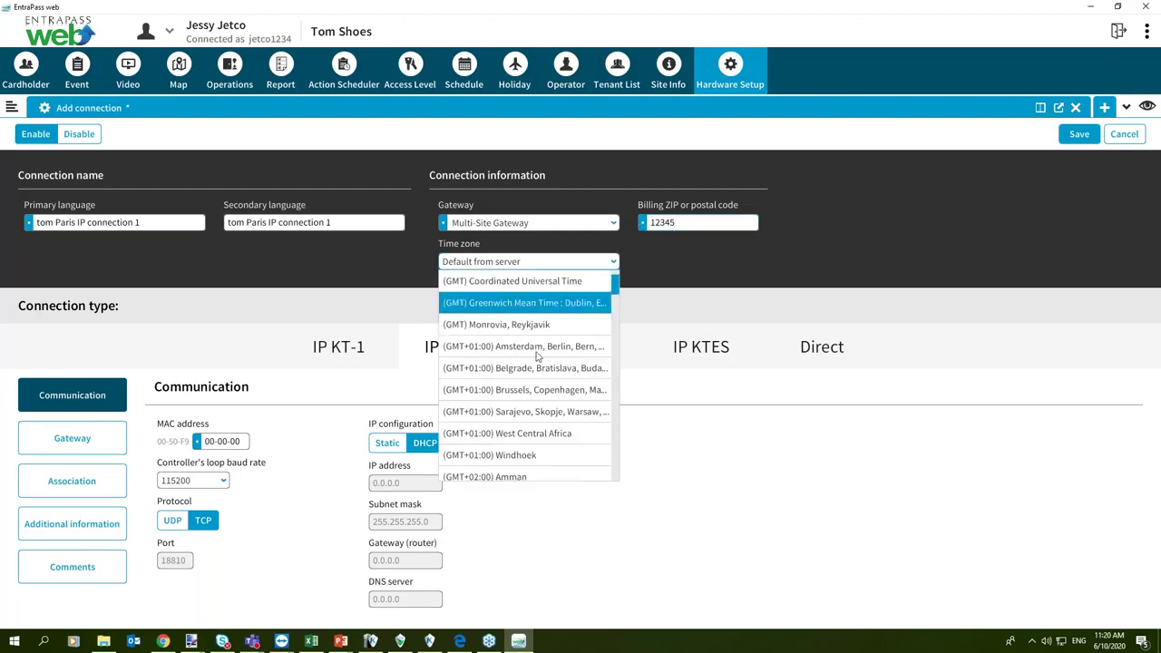
scroll(535, 354, "down", 3)
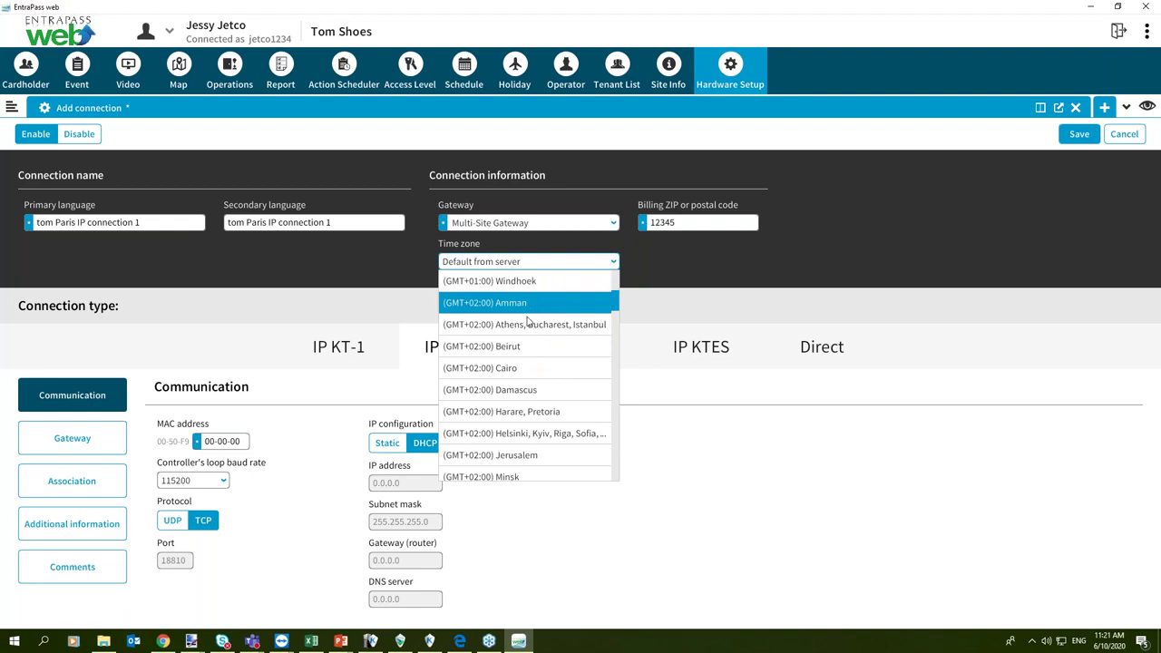
scroll(528, 328, "down", 3)
scroll(520, 334, "down", 2)
scroll(519, 335, "down", 1)
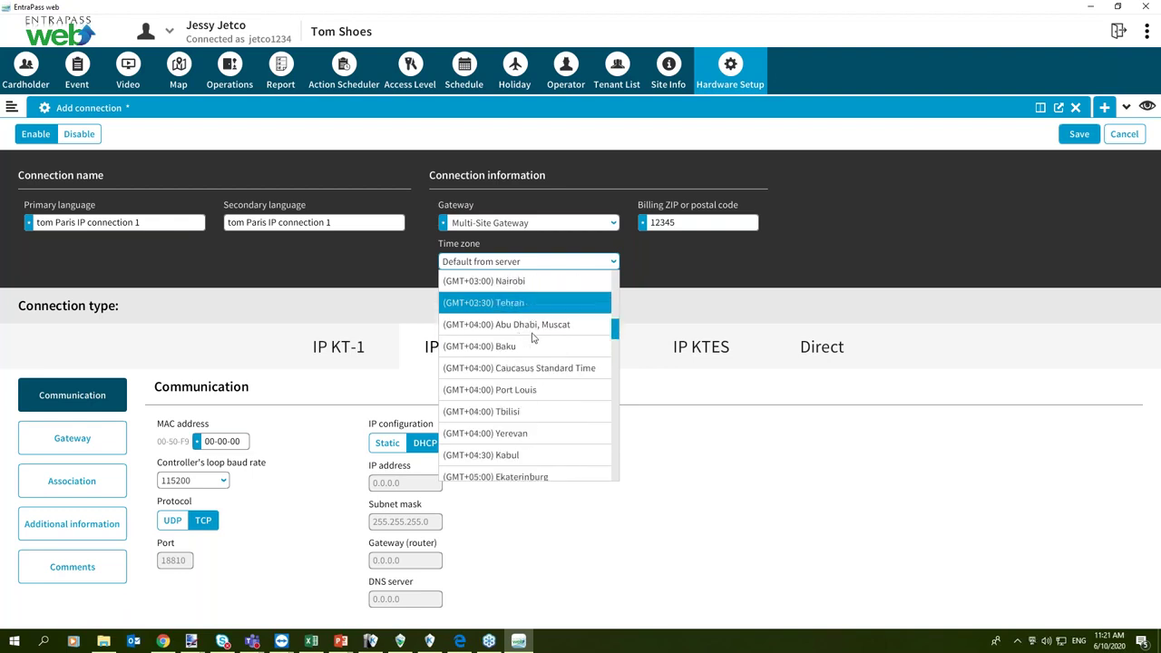
left_click(536, 390)
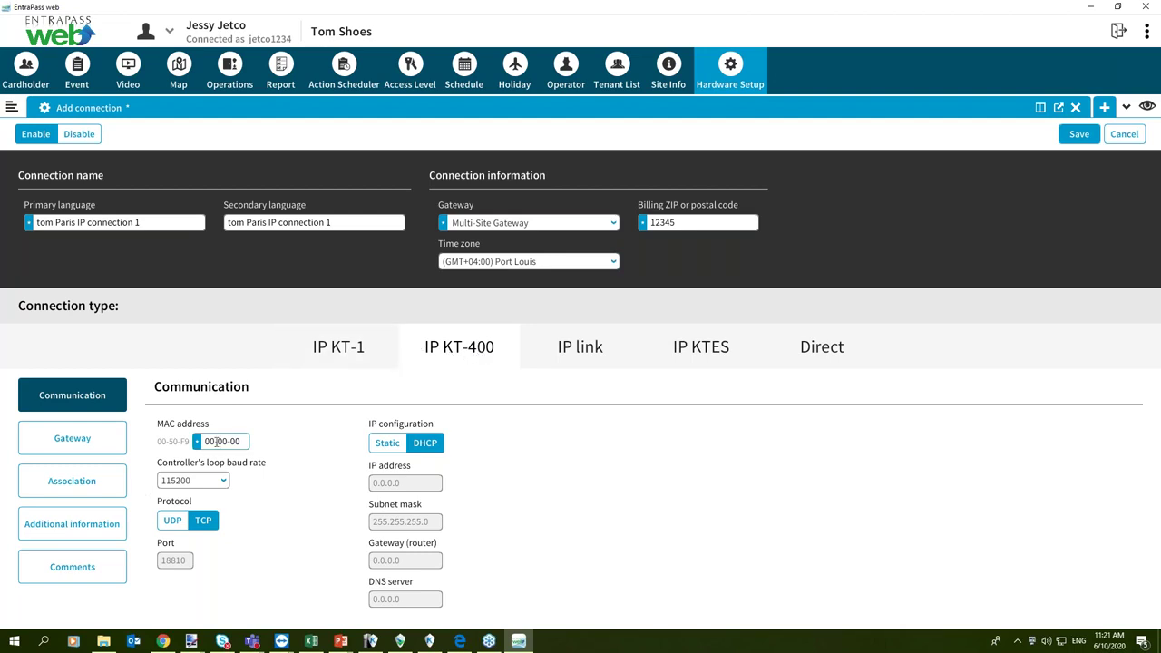
- Set the ending of the connection's MAC address to 23-23-24, keep its IP configuration on DHCP and save the connection
key("ctrl+a")
type("23-23-24")
left_click(388, 448)
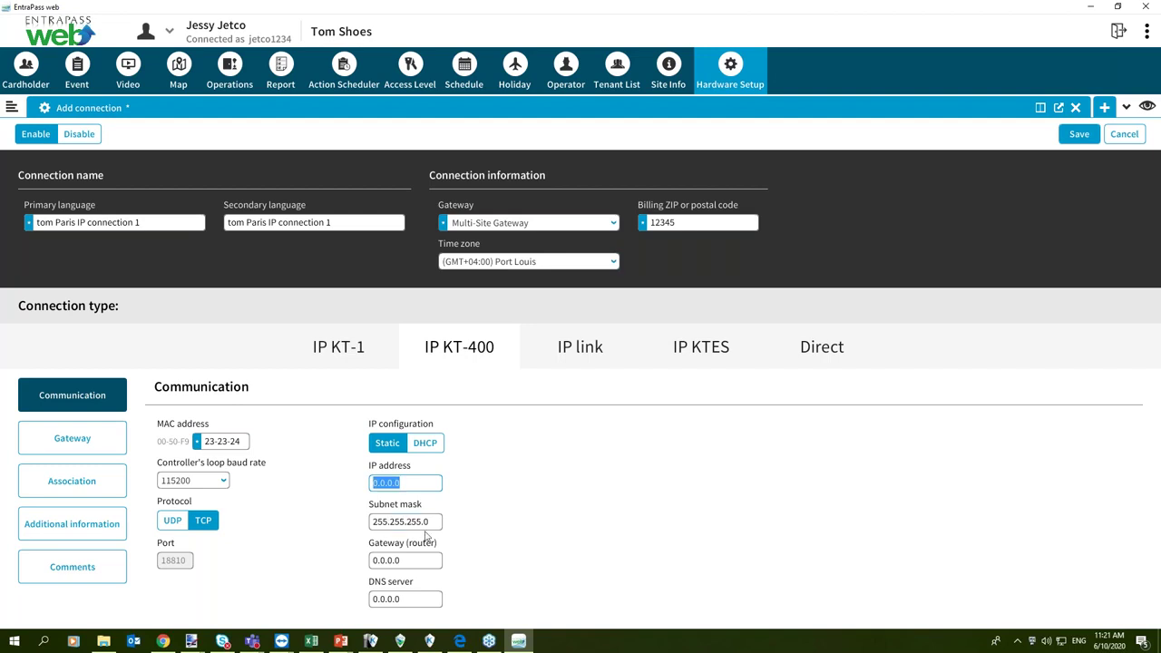
left_click_drag(423, 526, 388, 576)
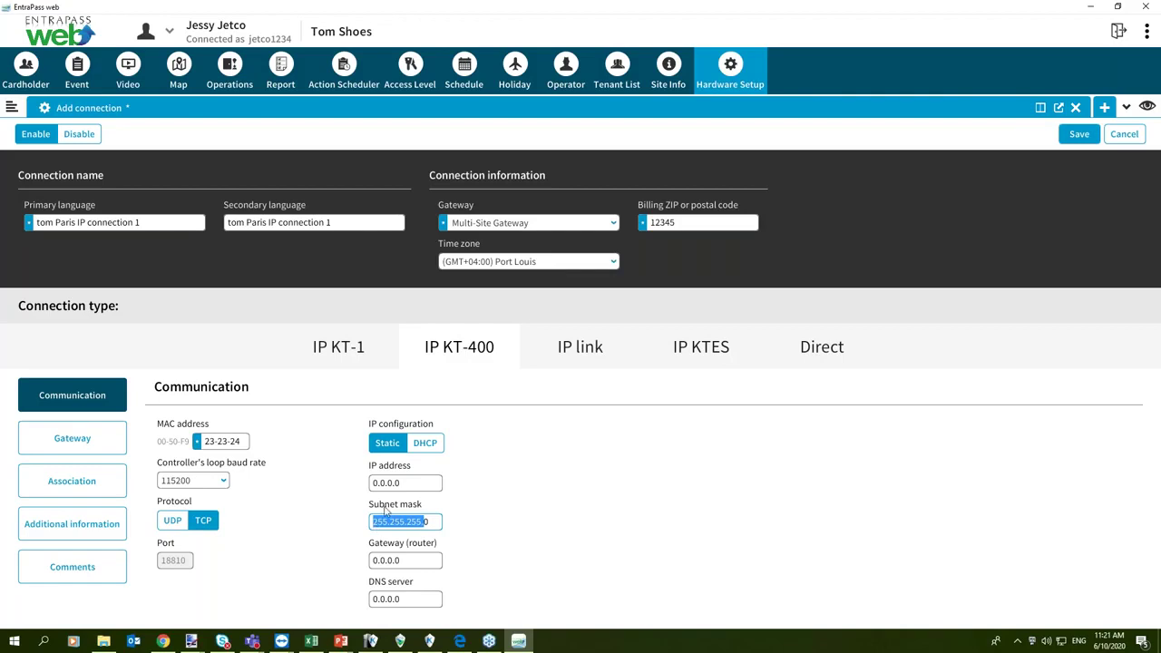
left_click(428, 447)
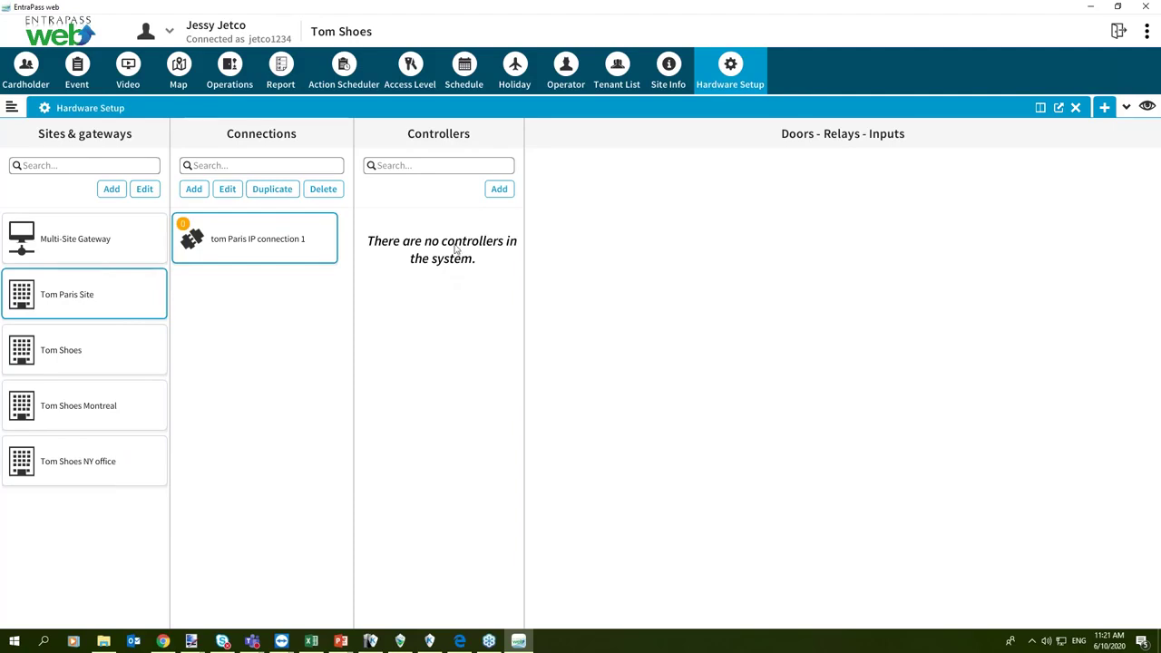
- Add a controller to tom Paris IP connection 1 with the primary-language name "Tom paris Ip1 ctrl 1"
left_click(499, 197)
left_click(498, 199)
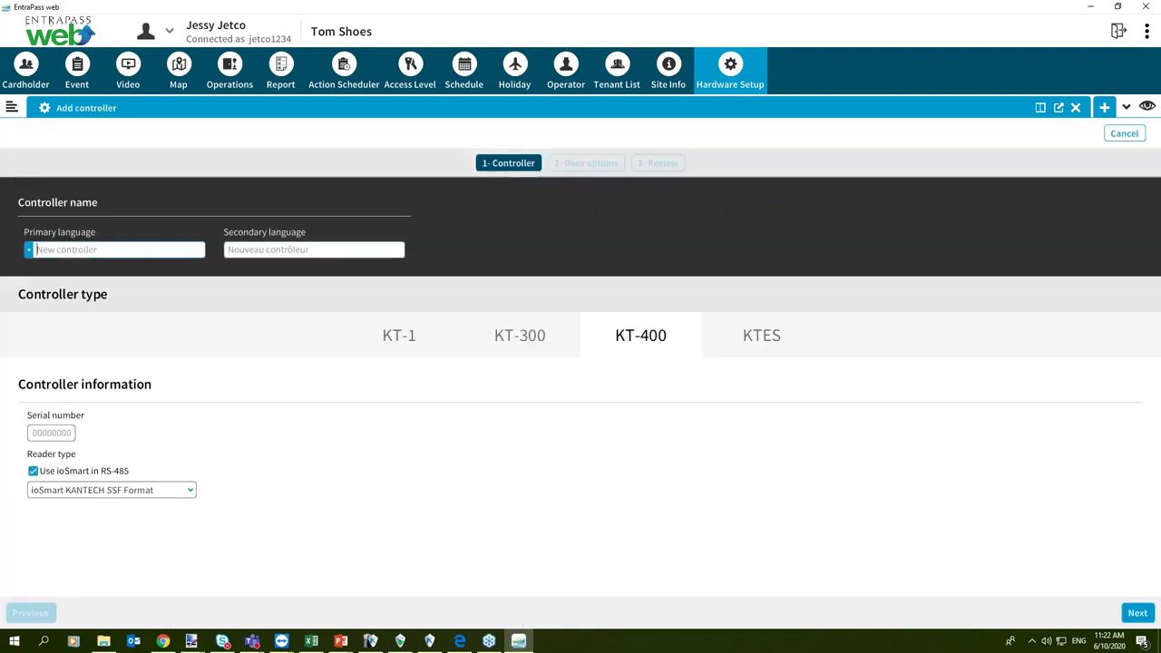
type("Tom paris")
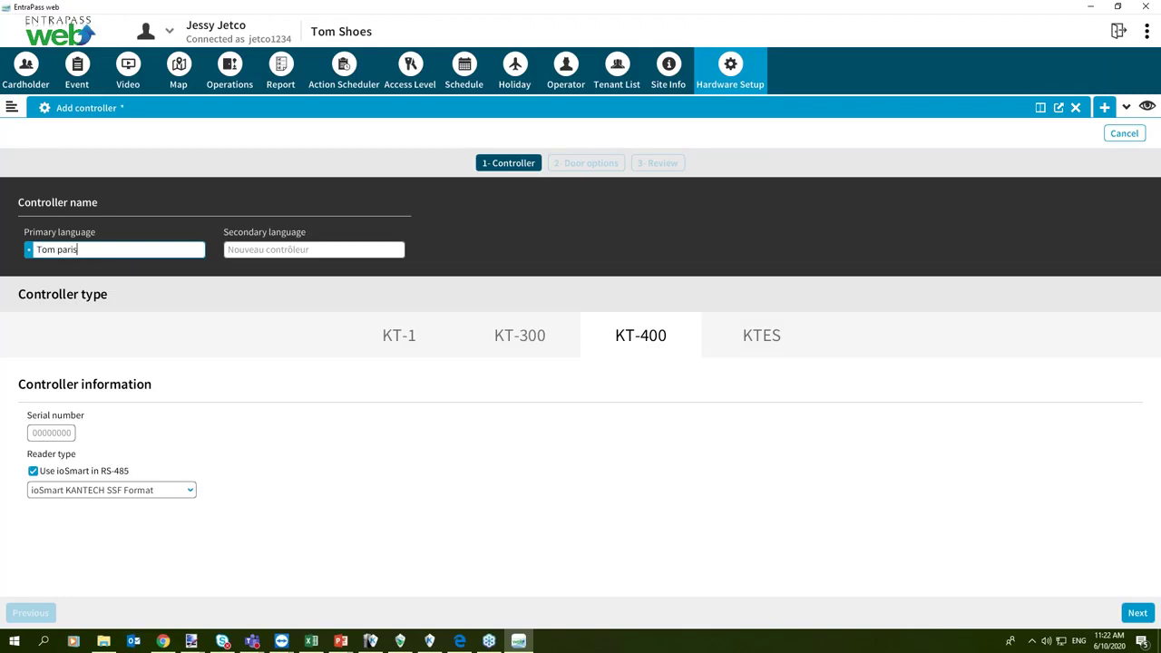
type(" Ip1 ctrl 11")
key("BackSpace")
- Set the new KT-400 controller's serial number to 33323232
left_click(60, 436)
type("12")
key("ctrl+a")
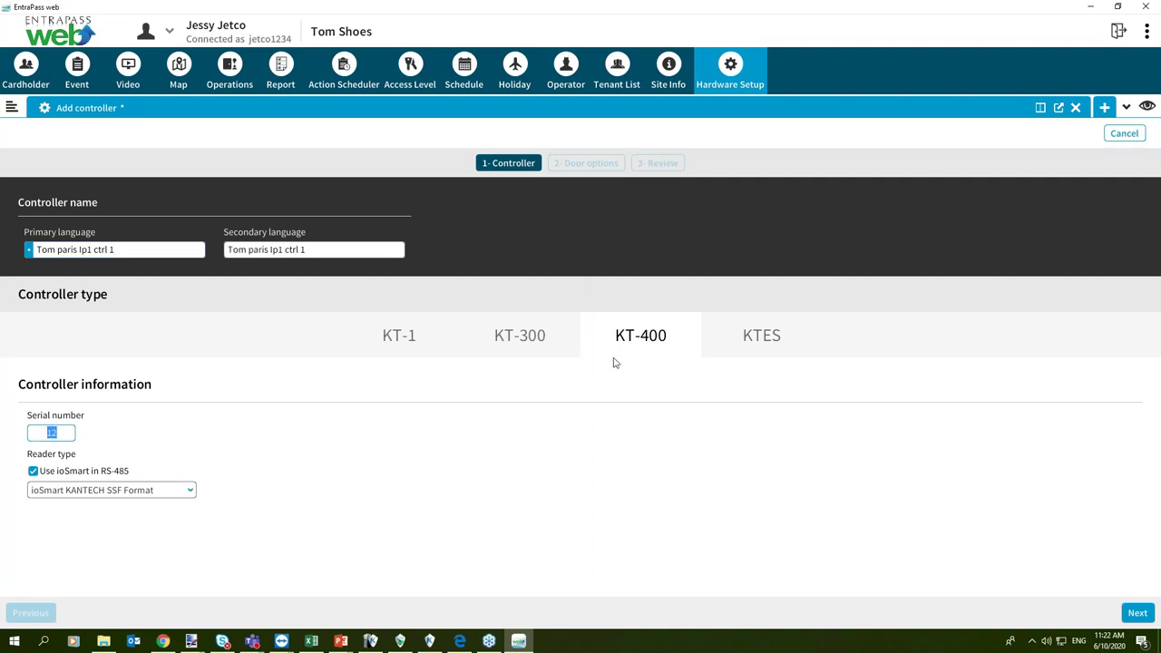
type("33323232")
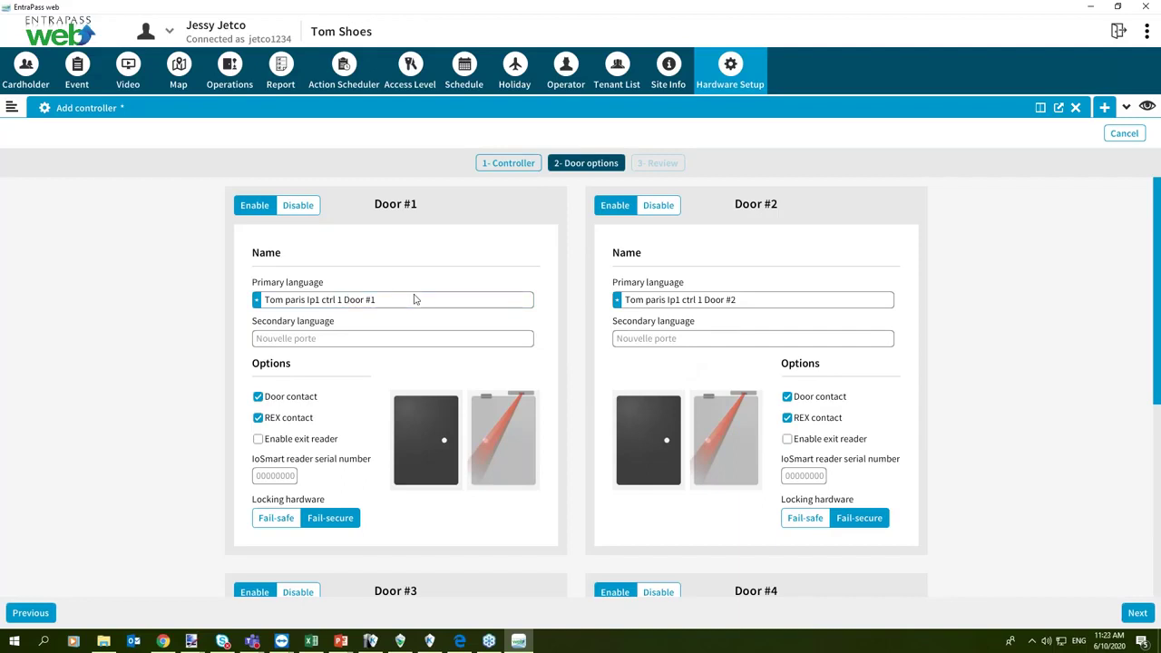
- Give Door #1 the secondary-language name "Tom paris Ip1 ctrl 1 Door #1" and look through the options of all four doors
triple_click(301, 294)
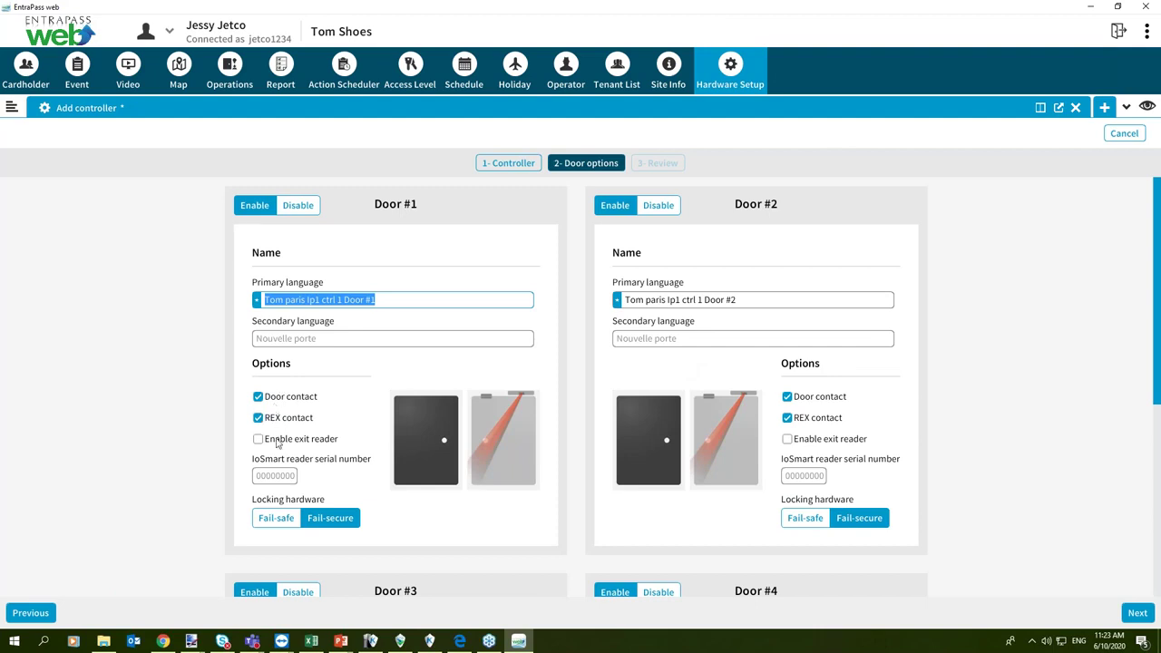
left_click(279, 468)
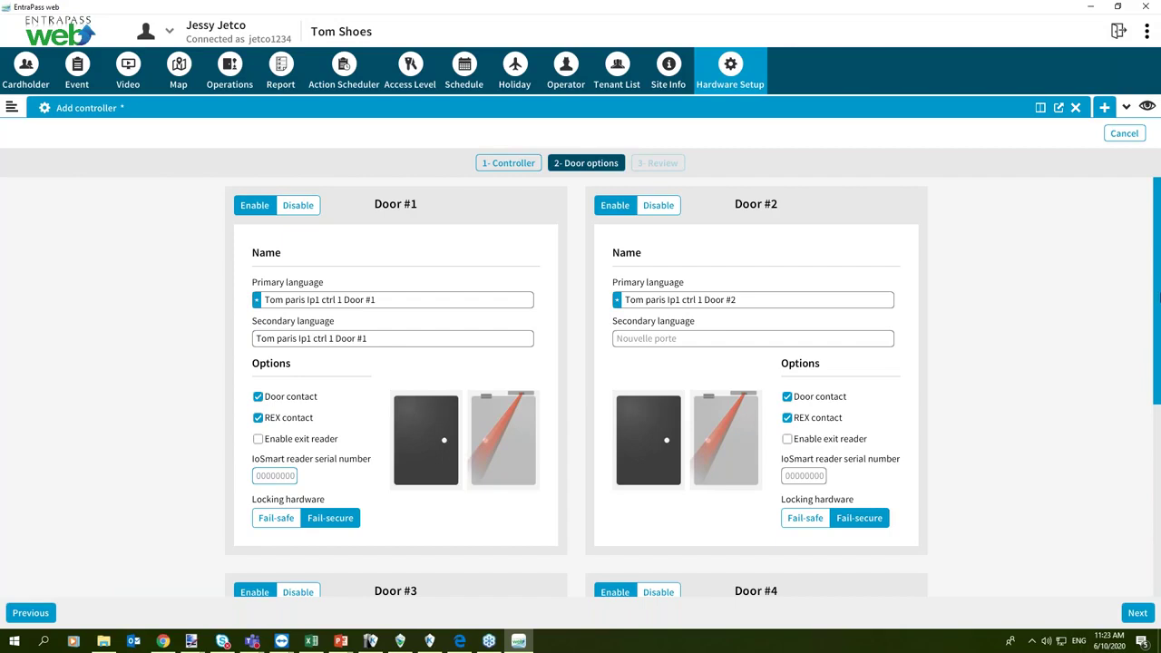
scroll(1157, 295, "down", 5)
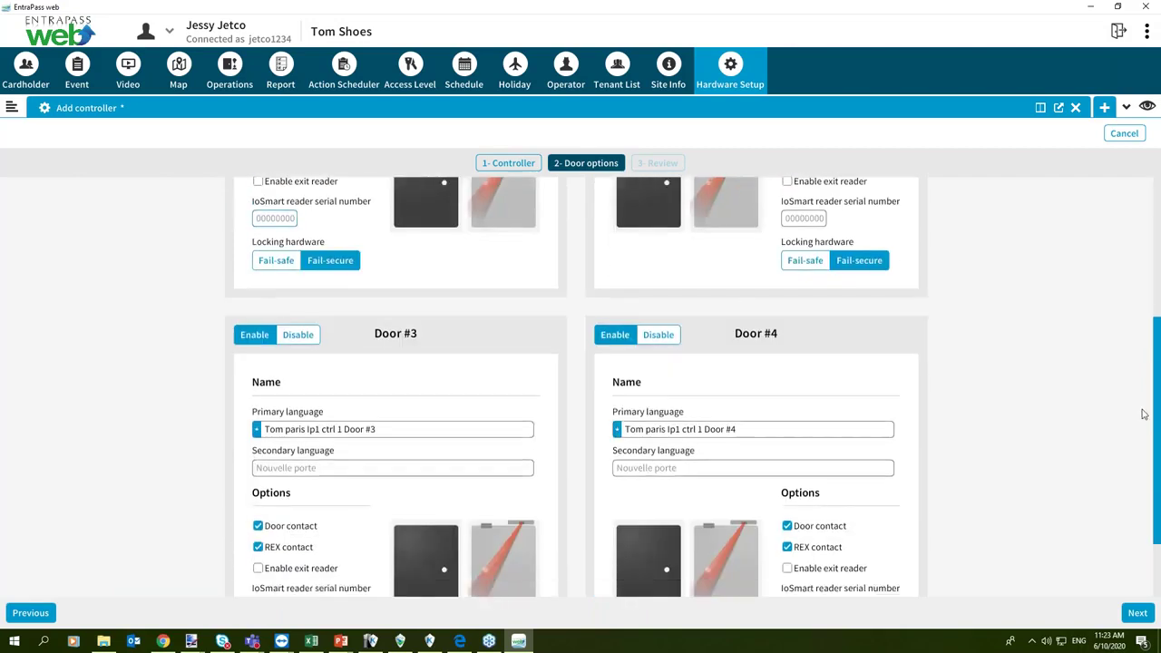
scroll(1125, 444, "down", 1)
scroll(1135, 396, "up", 2)
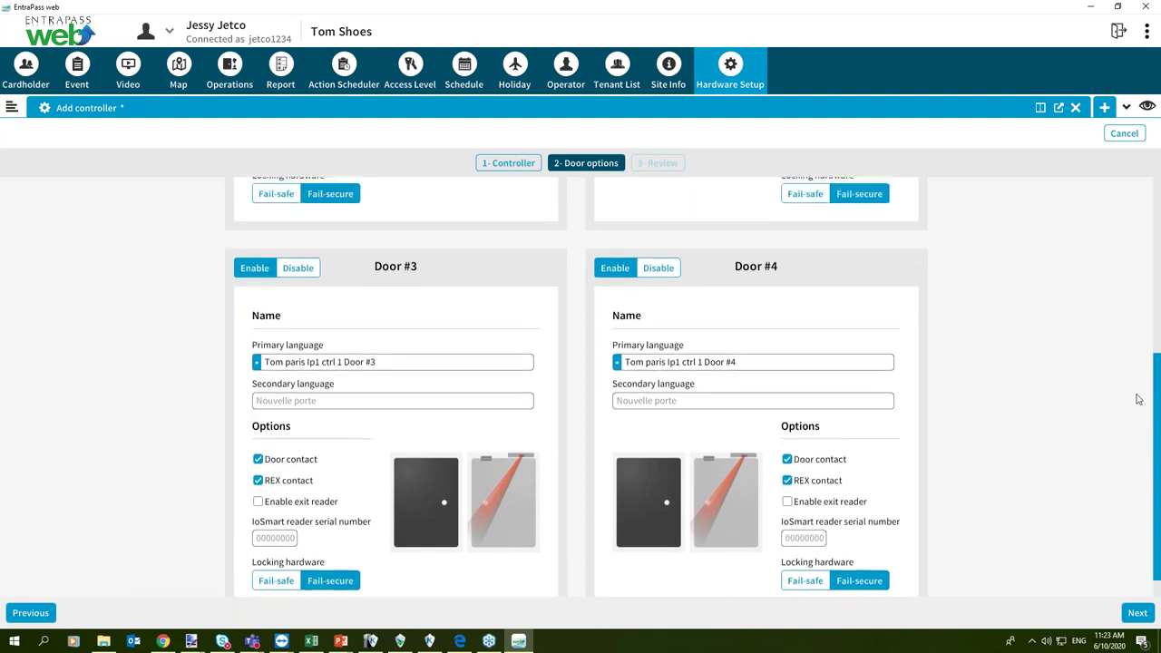
scroll(1119, 319, "up", 4)
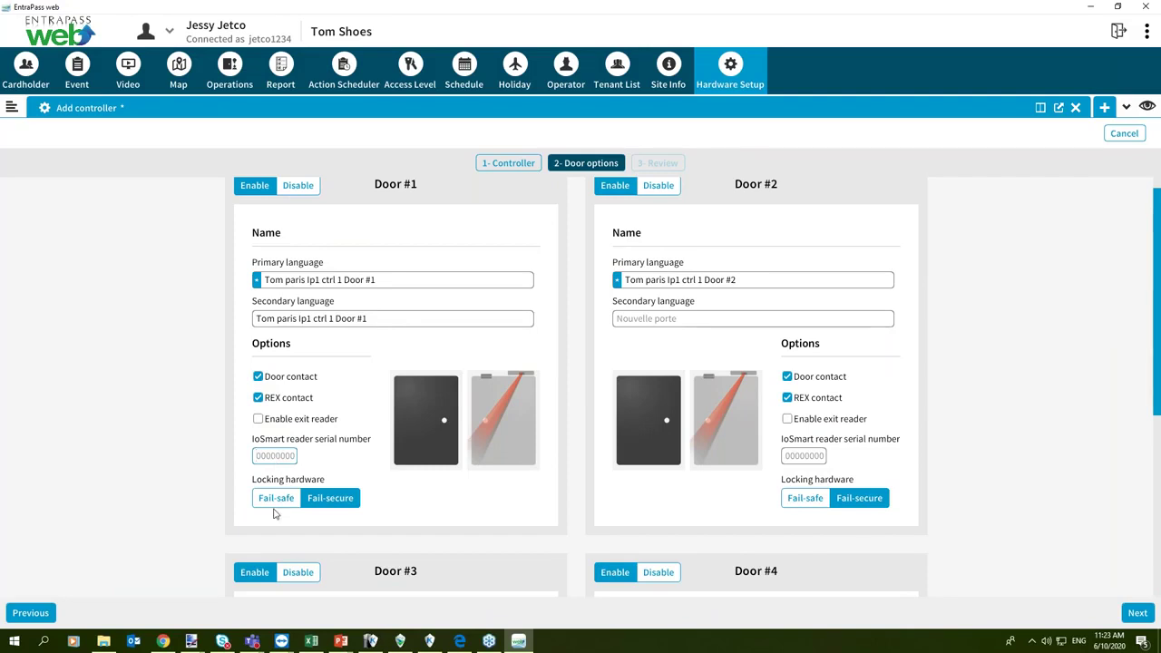
- Switch Door #2's REX contact and door contact off and back on
left_click(787, 398)
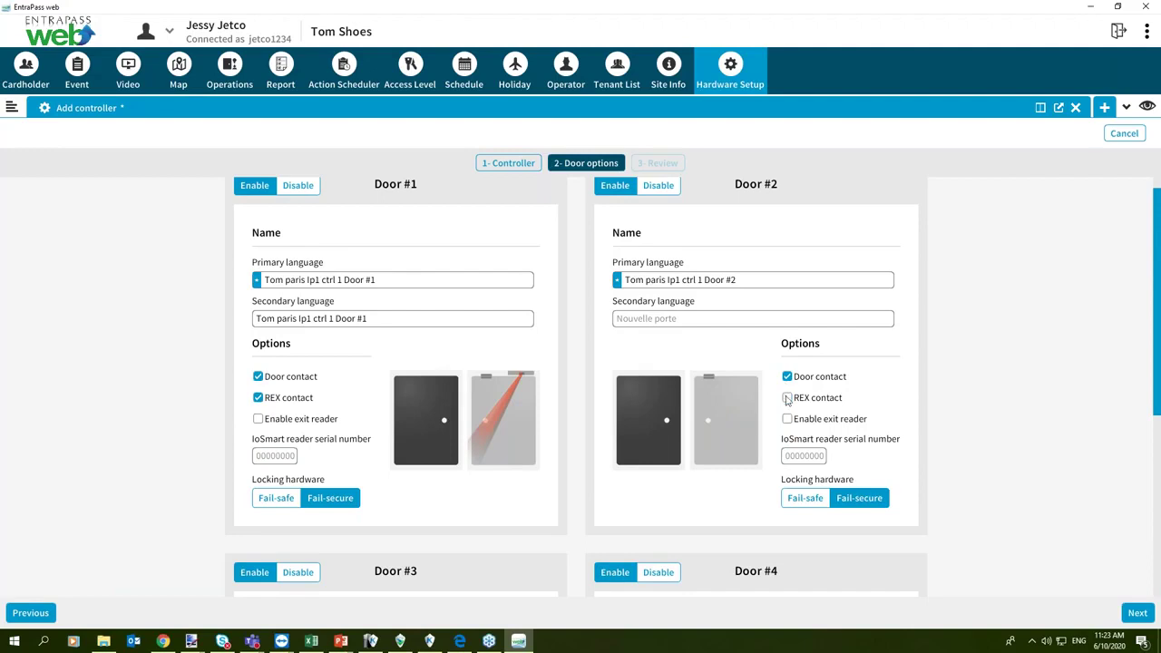
left_click(787, 376)
left_click(787, 377)
left_click(787, 398)
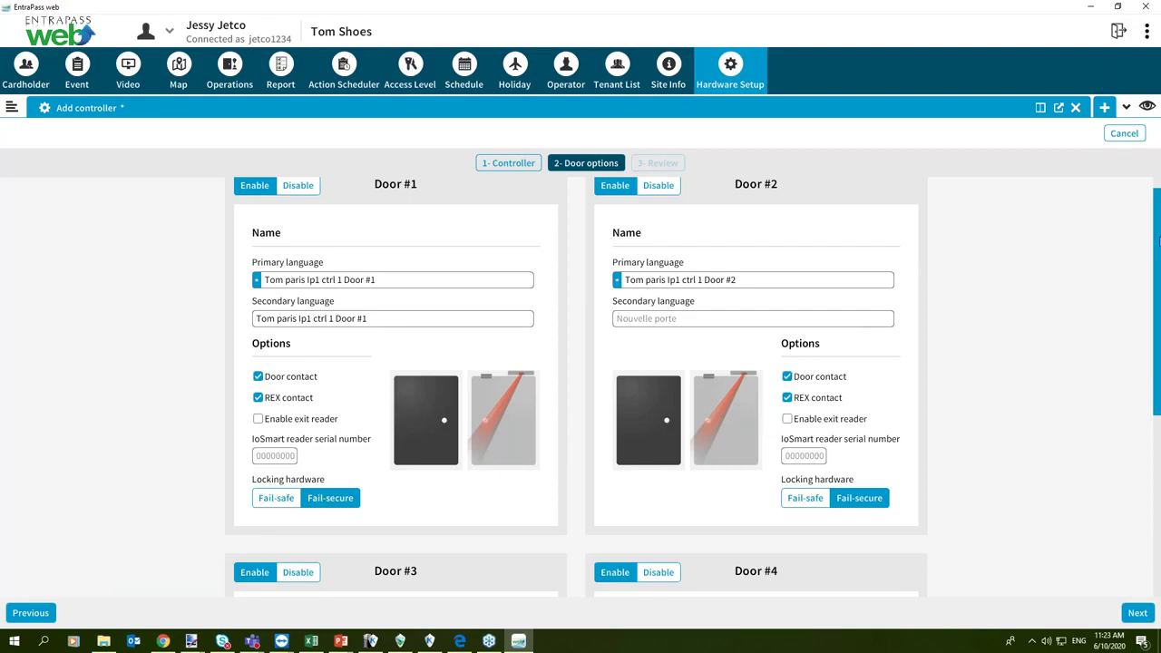
- Review the summary of the controller's four doors and finish creating the controller
left_click(1154, 352)
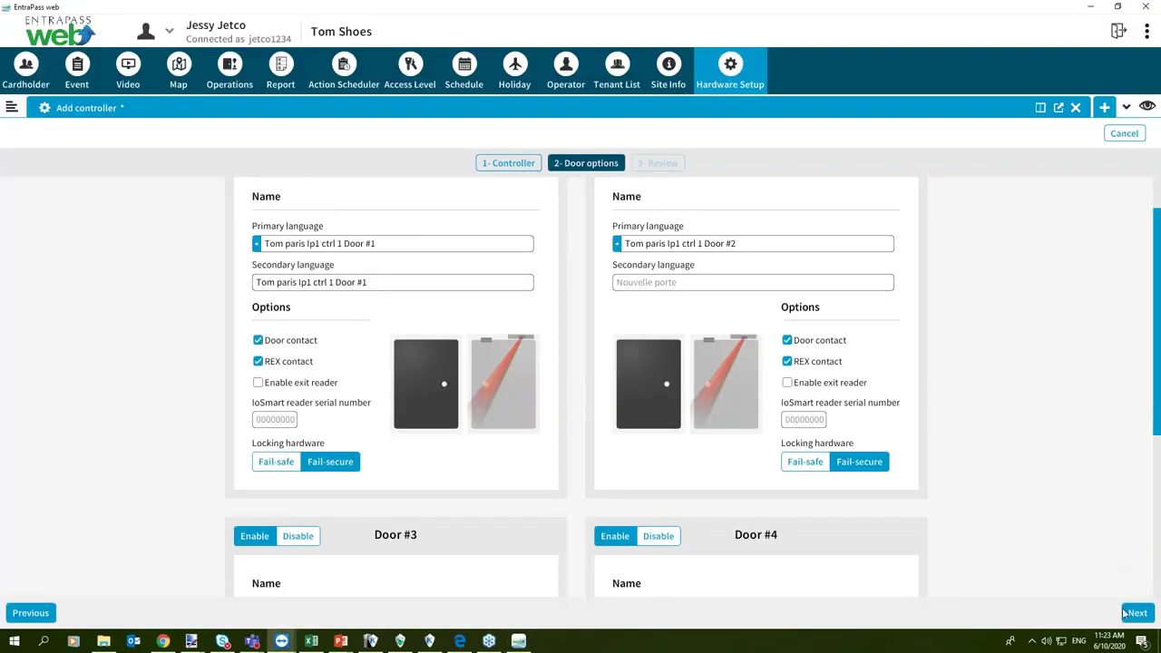
left_click(1138, 614)
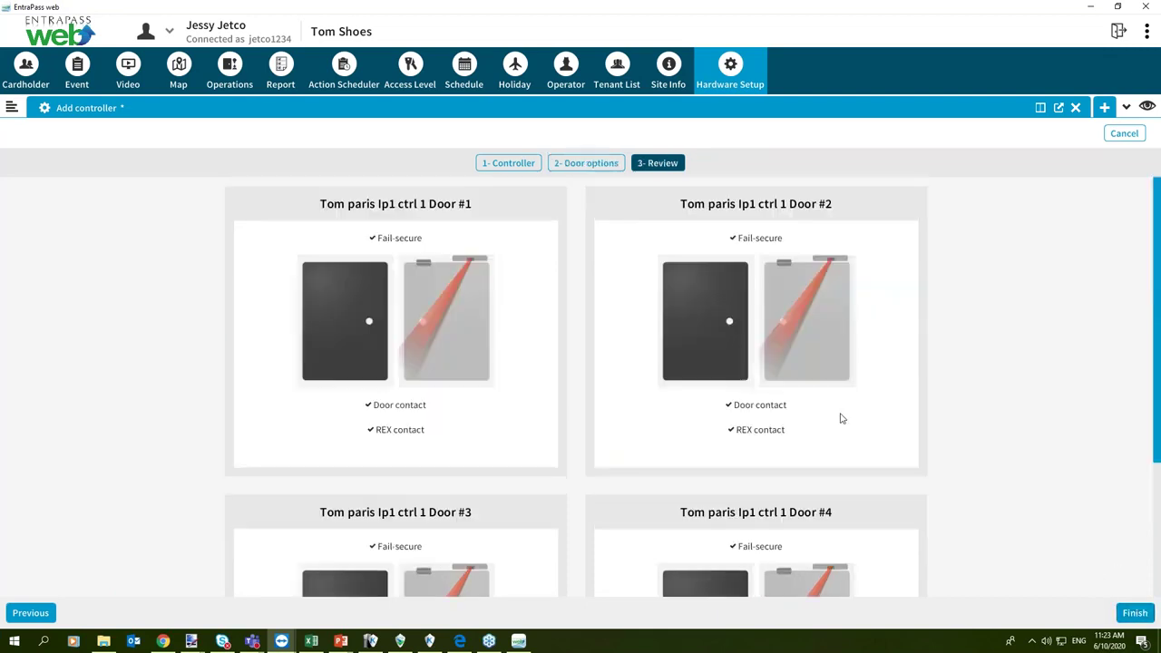
scroll(863, 356, "down", 2)
scroll(730, 324, "up", 1)
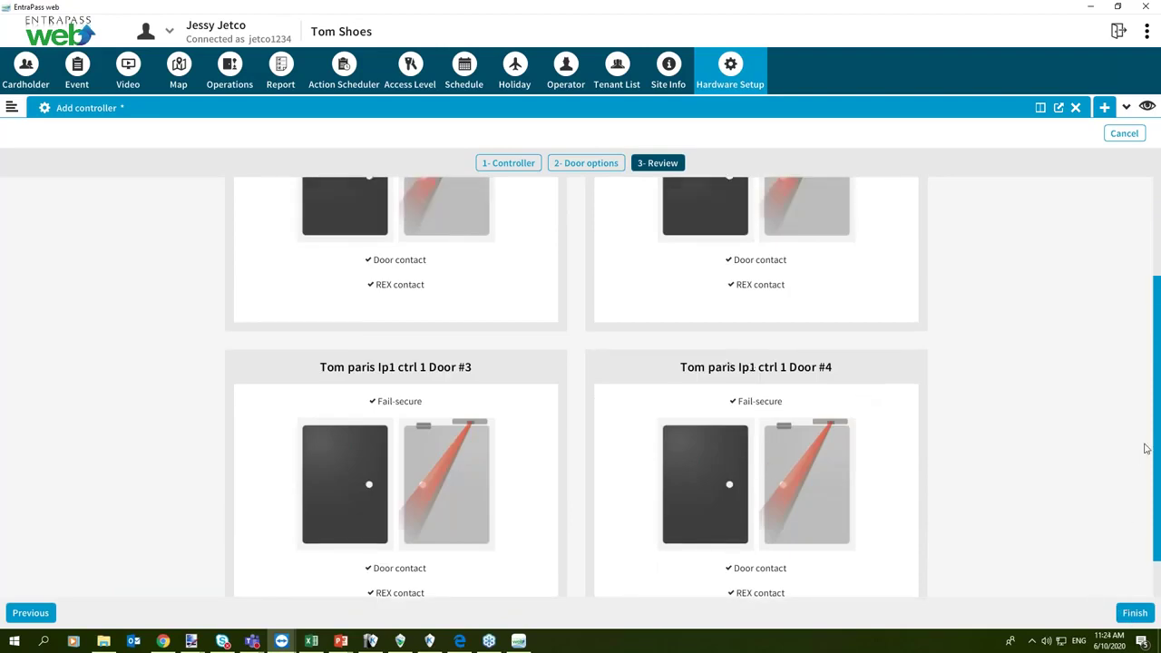
left_click(1133, 615)
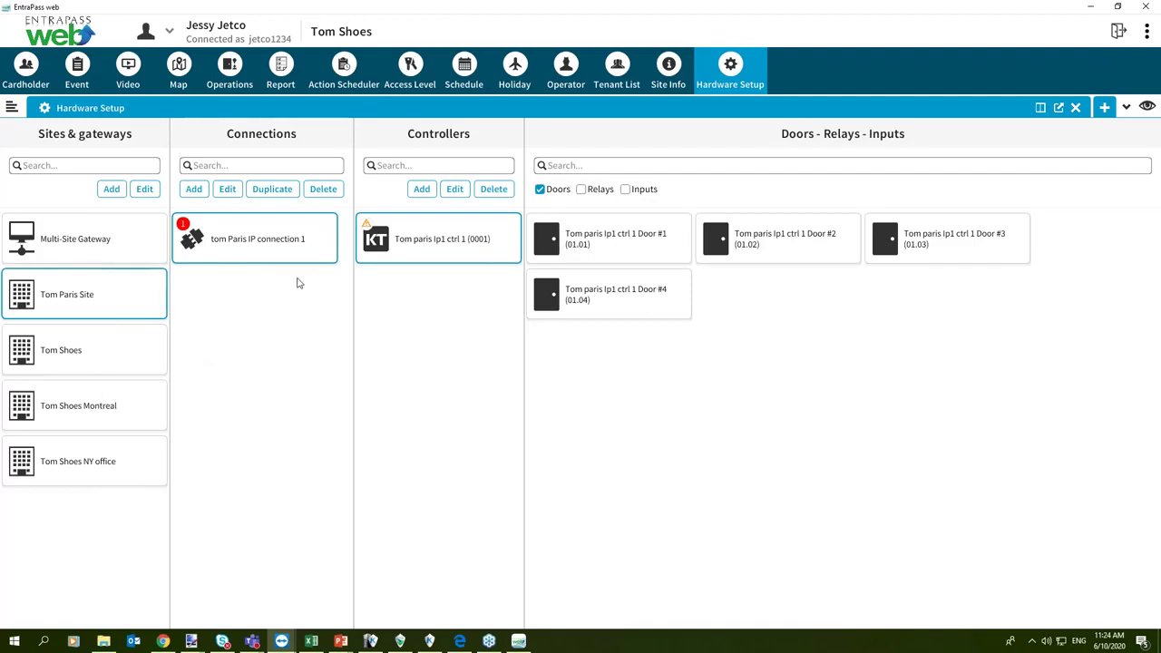
- Examine the lock and intrusion settings of the Tom Shoes Montreal office door, and leave them without saving
left_click(81, 406)
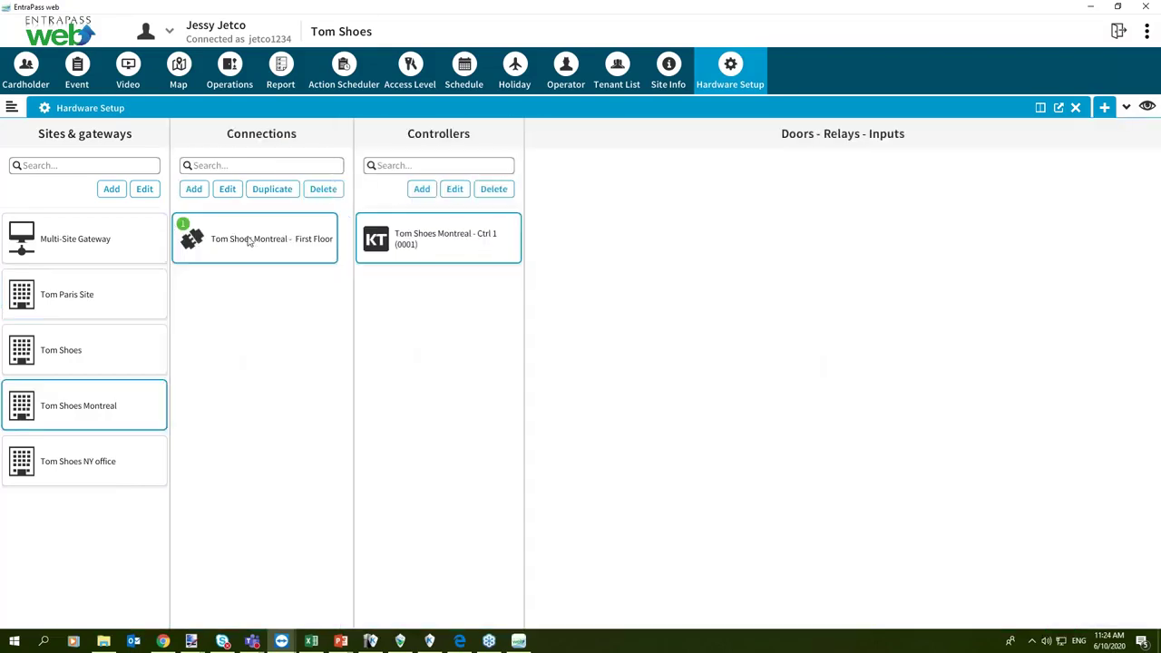
left_click(443, 243)
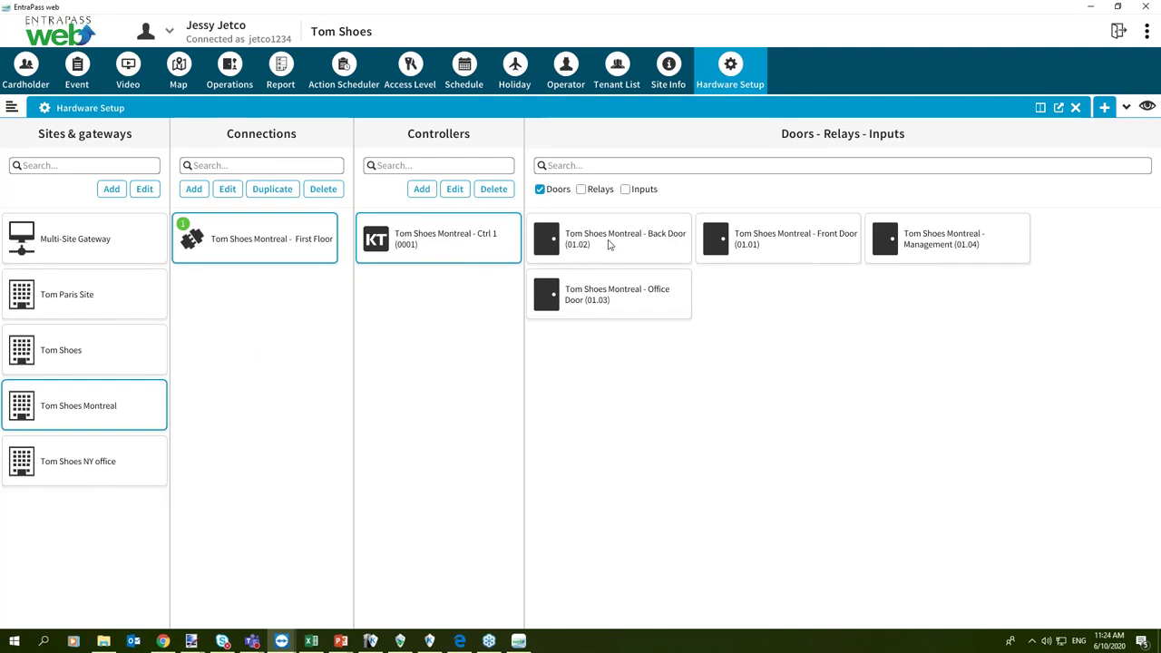
double_click(616, 310)
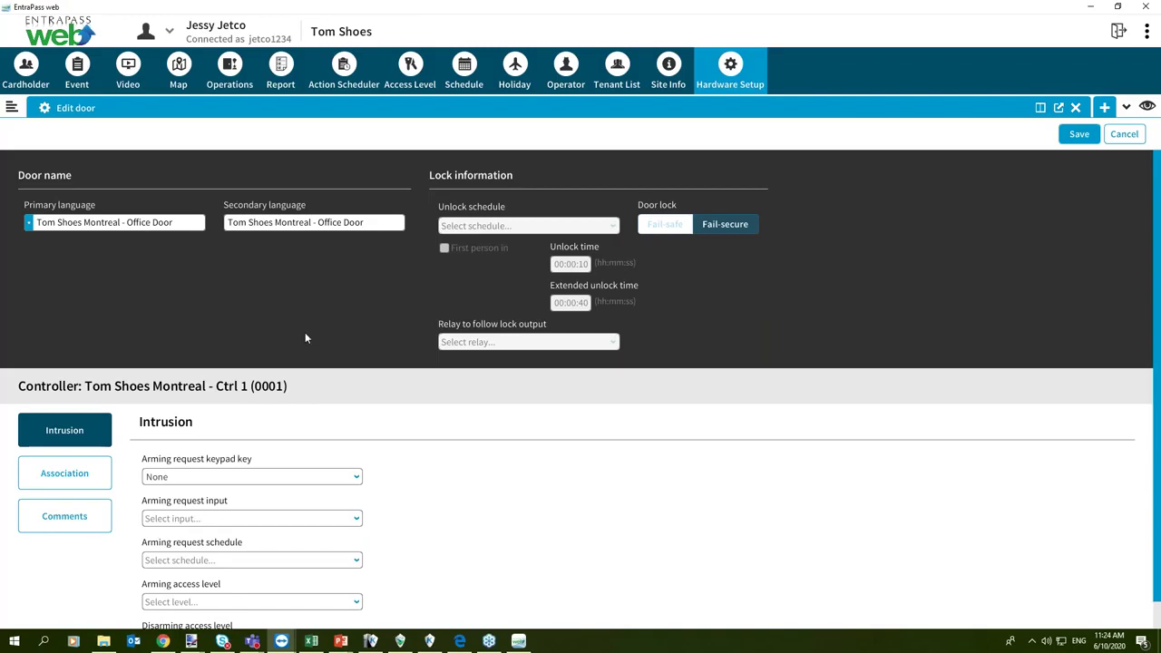
scroll(288, 336, "down", 1)
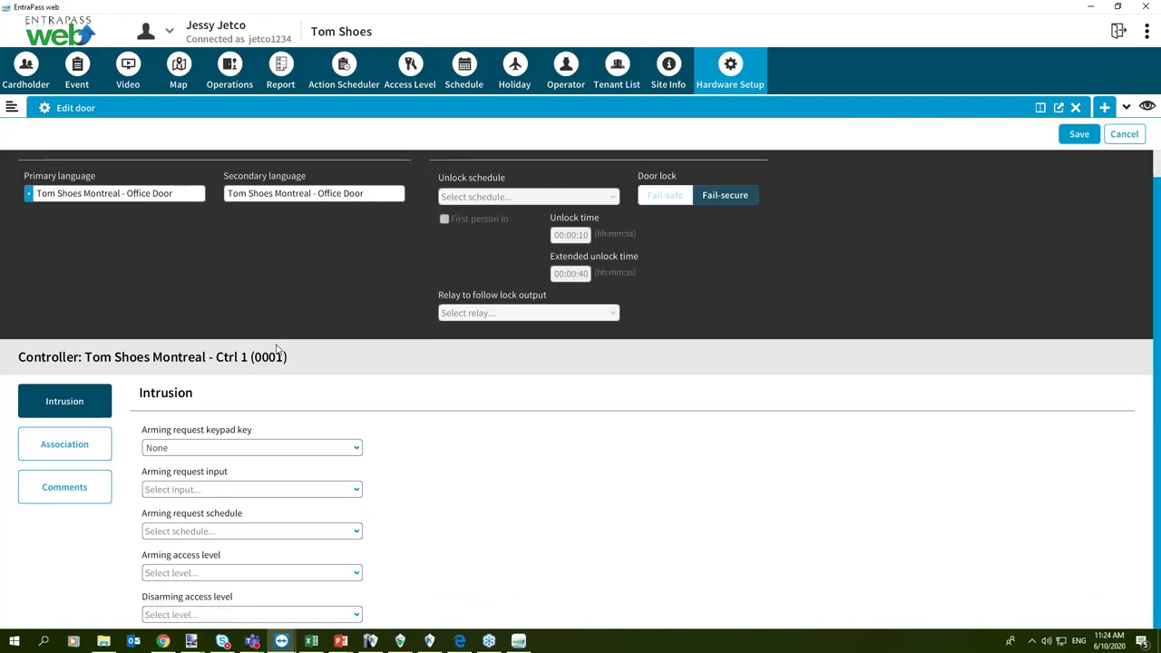
scroll(279, 346, "up", 1)
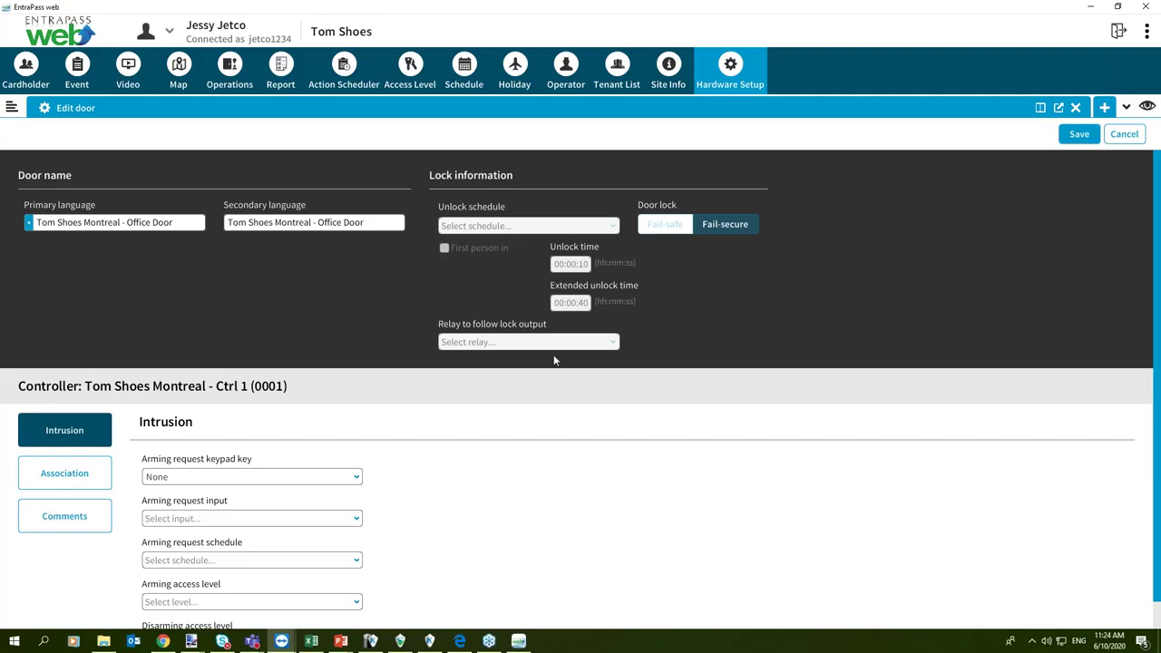
scroll(513, 354, "down", 1)
scroll(513, 356, "up", 1)
left_click(1123, 134)
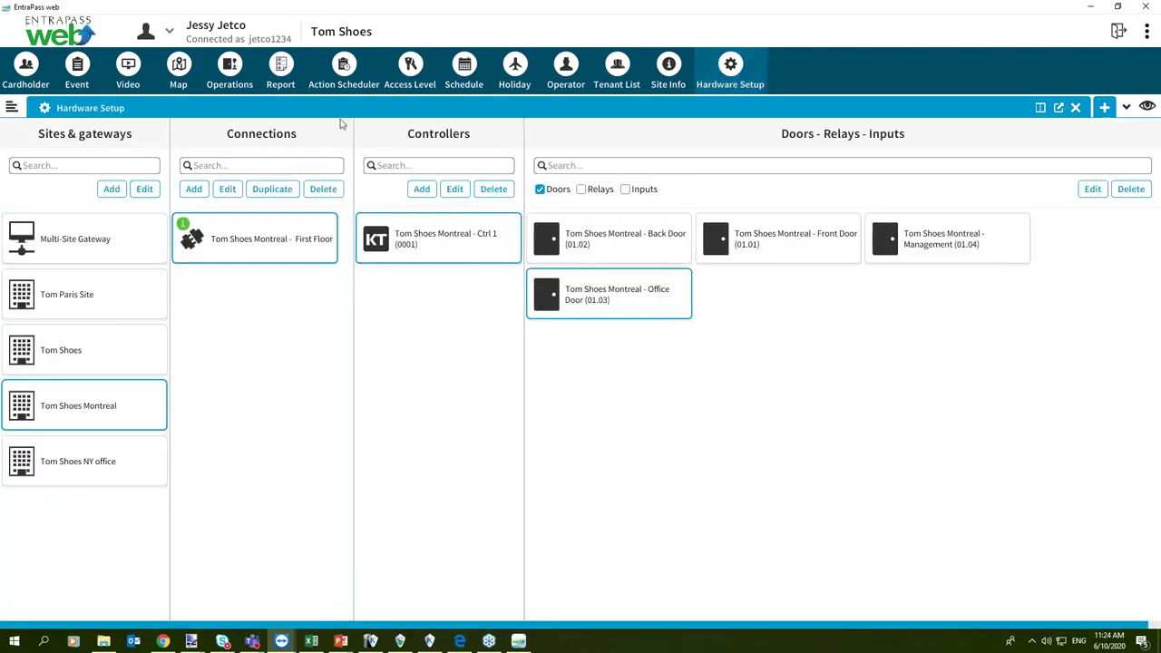
- Show the operations for the Tom Shoes Montreal site and view the commands available for its front door
left_click(223, 78)
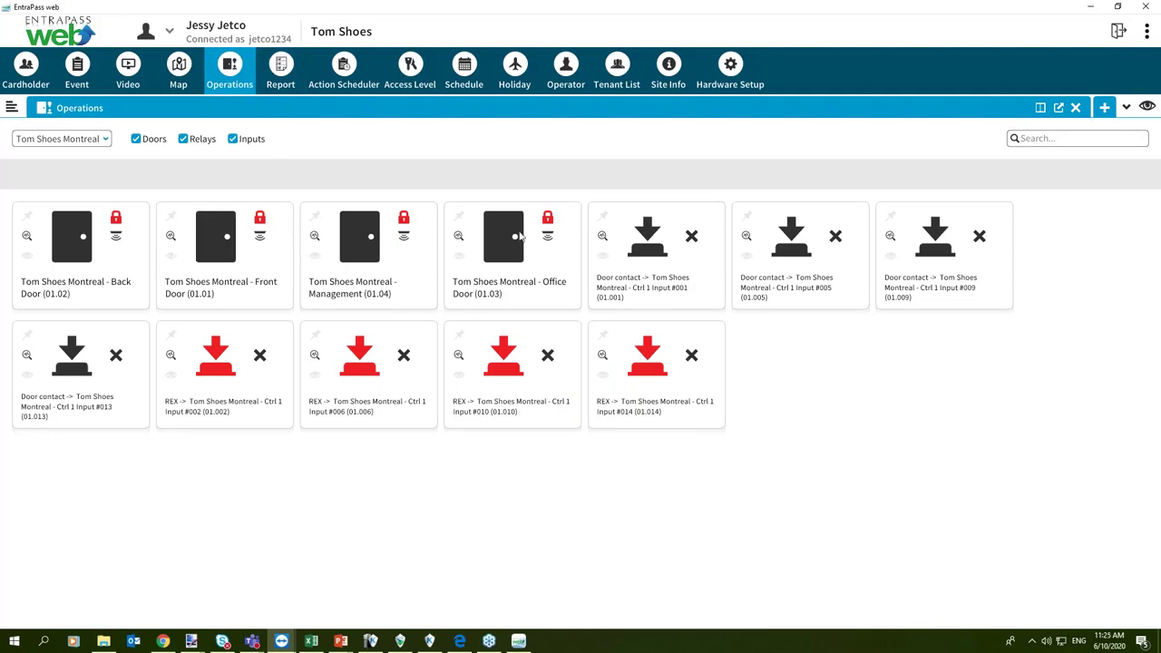
left_click(78, 139)
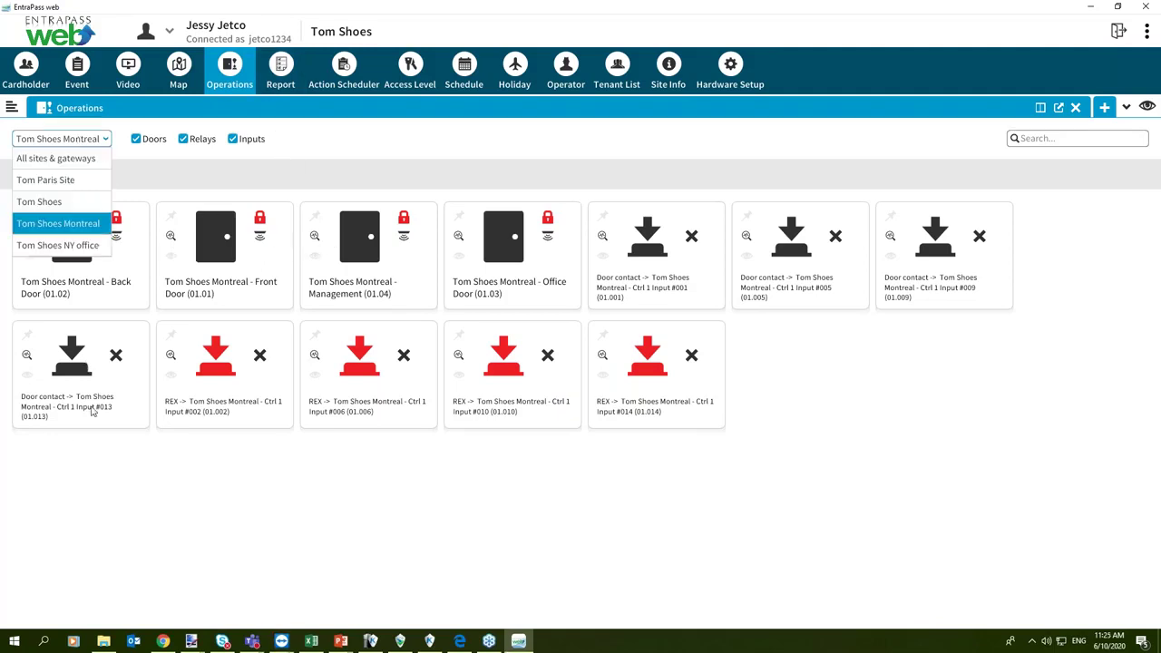
left_click(52, 232)
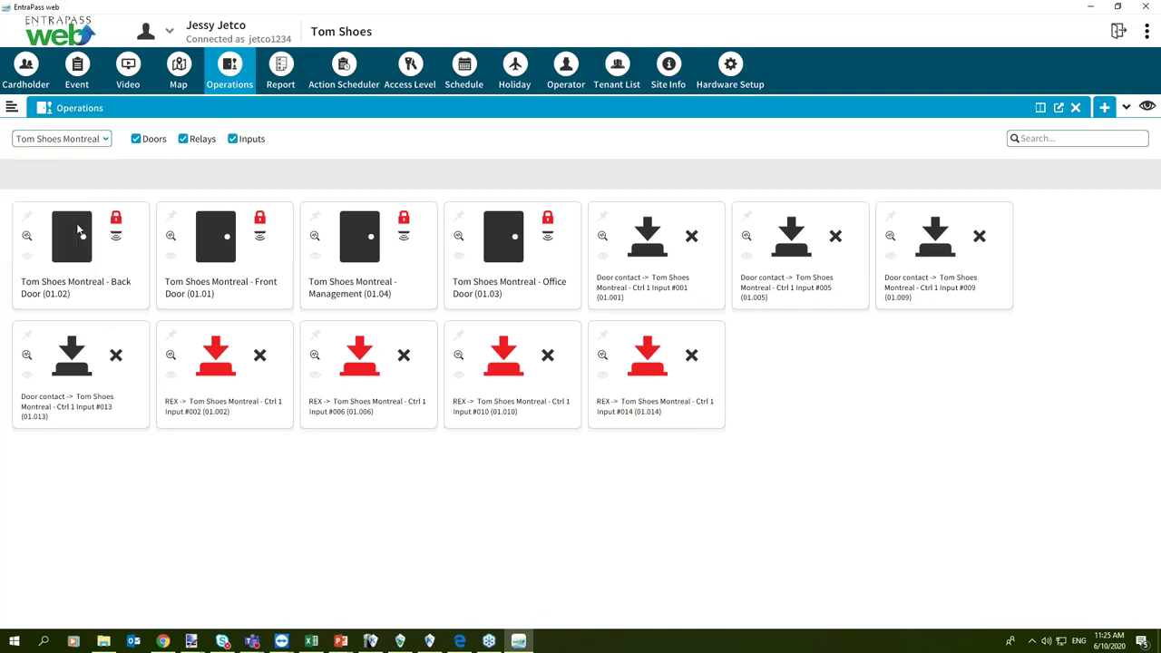
left_click(201, 262)
right_click(201, 262)
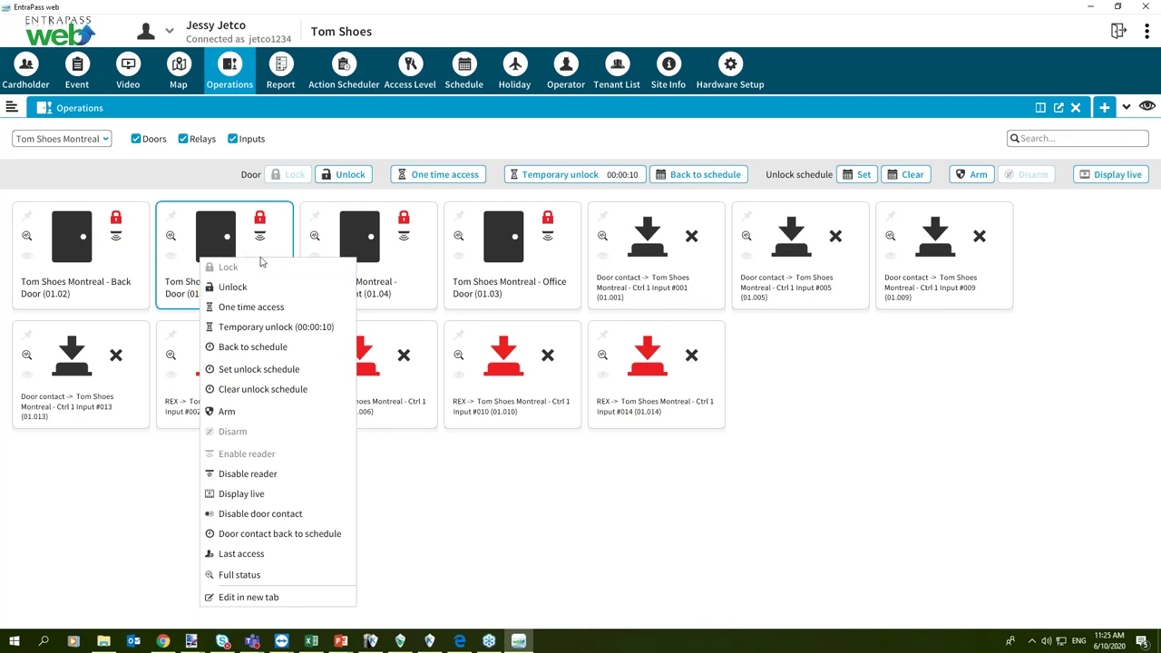
- Look through the event list for recent logins and door and input definition changes
left_click(75, 77)
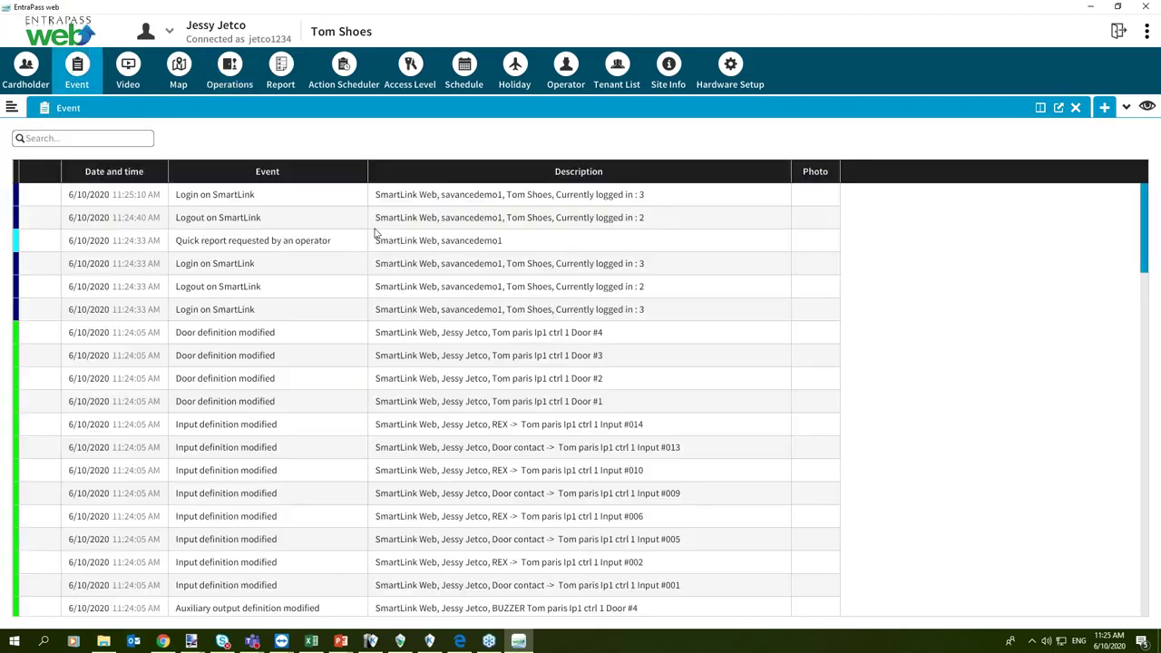
scroll(390, 242, "down", 3)
scroll(390, 242, "up", 3)
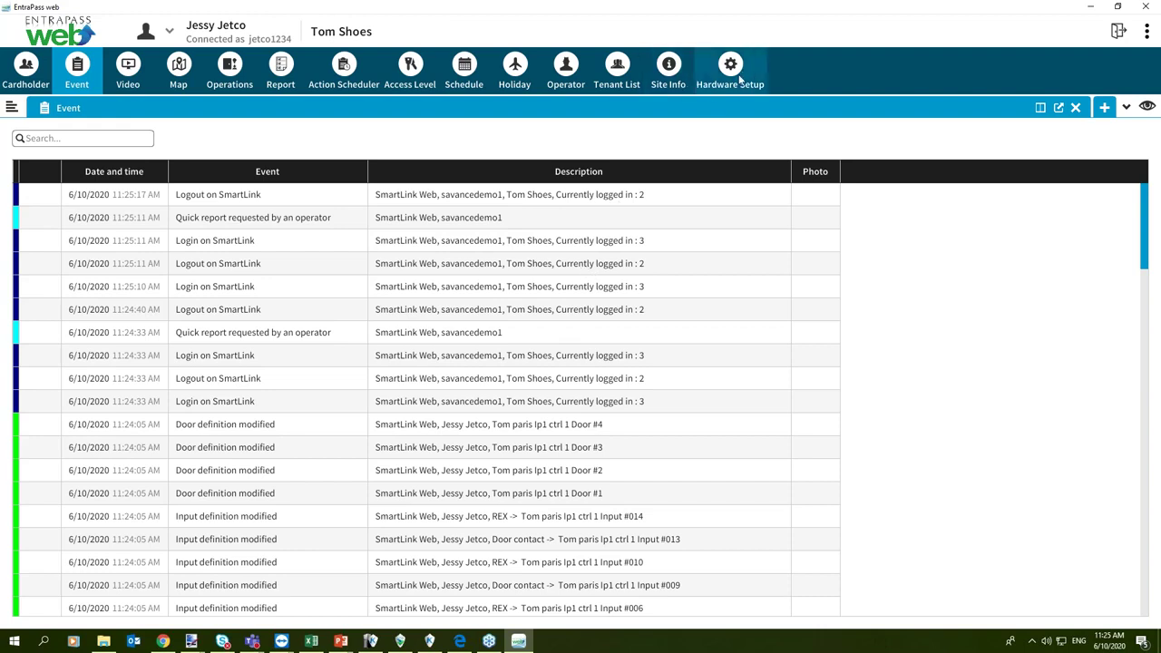
- Open the Tom Shoes Montreal - Ctrl 1 controller for editing and examine its firmware and reader configuration
left_click(710, 99)
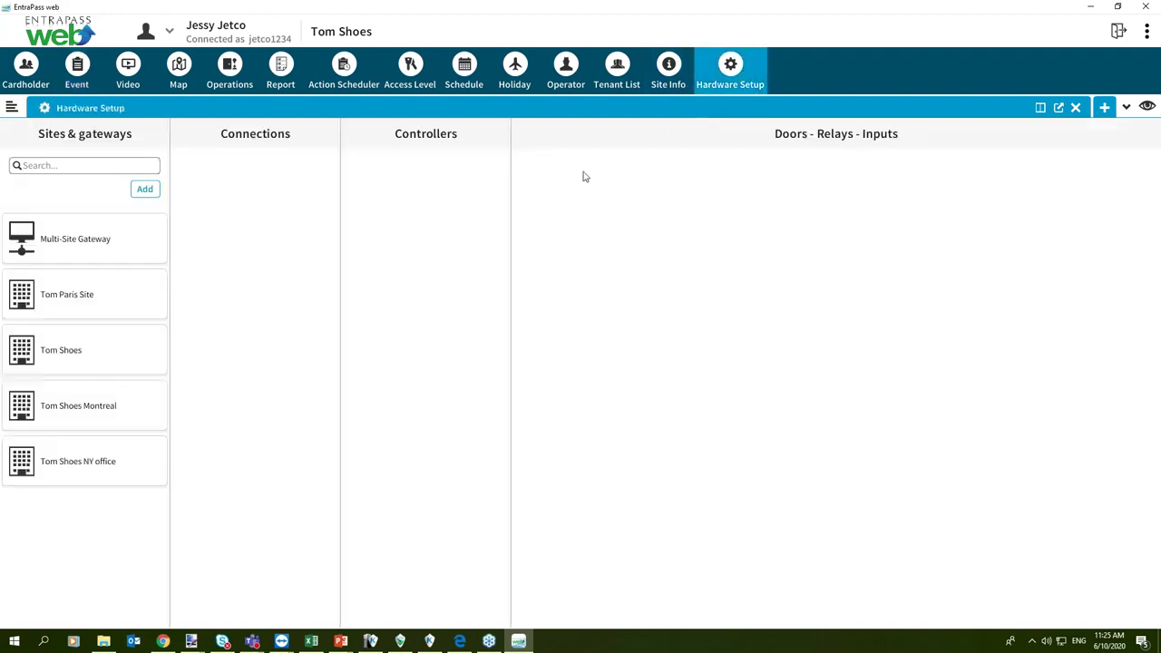
left_click(73, 408)
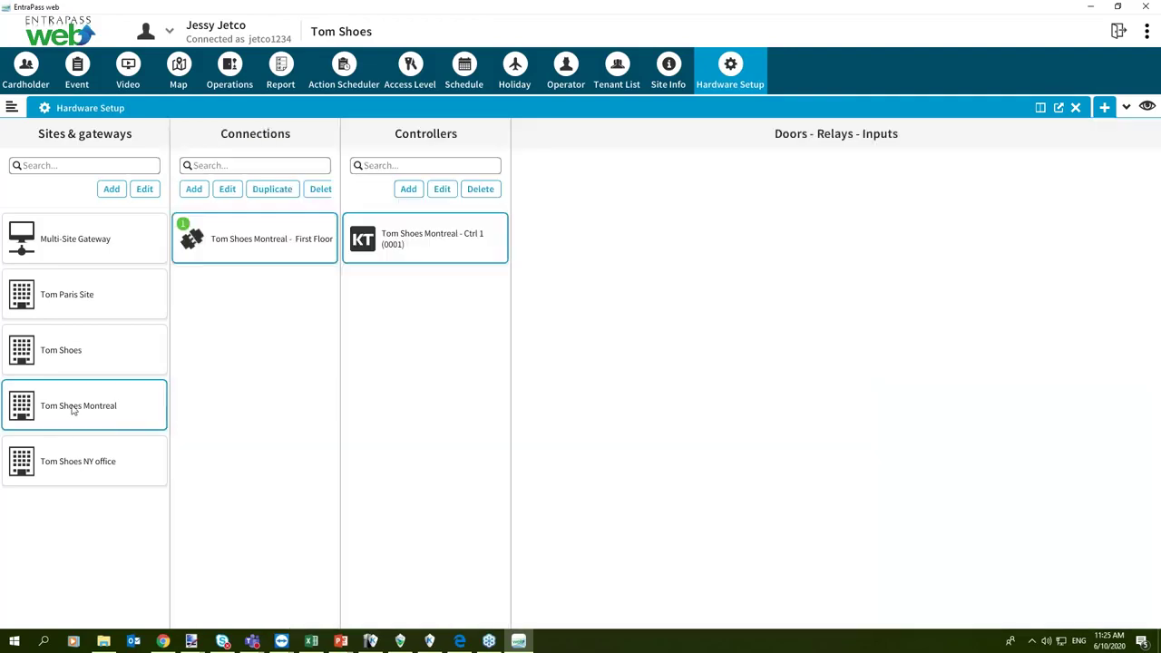
left_click(455, 188)
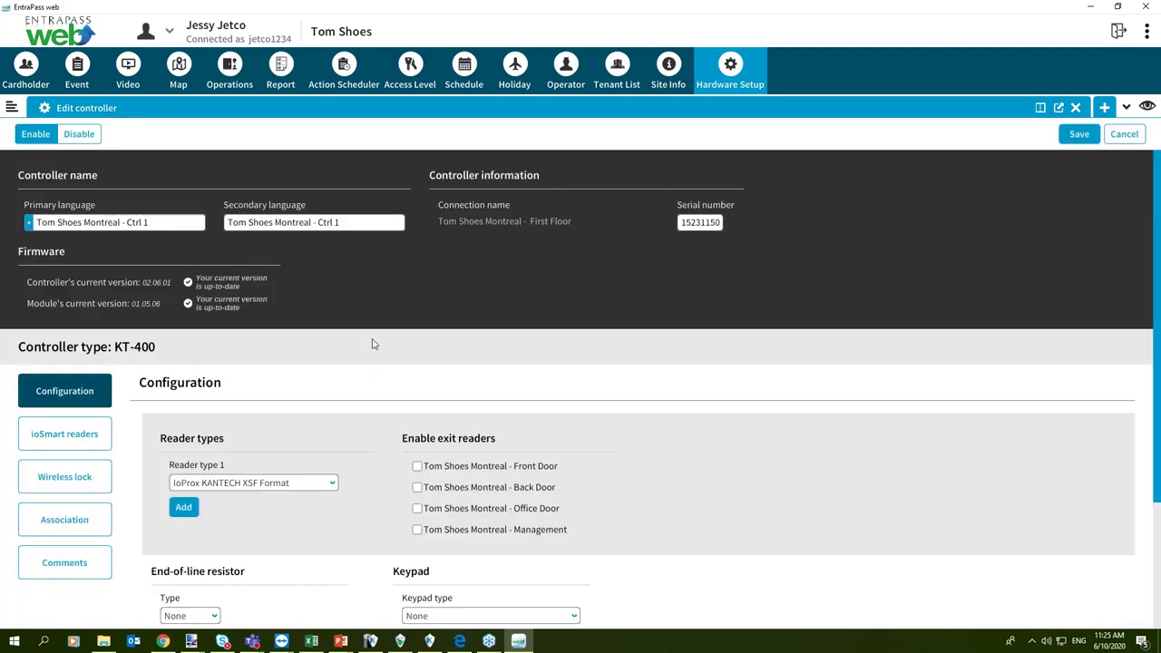
scroll(367, 349, "down", 1)
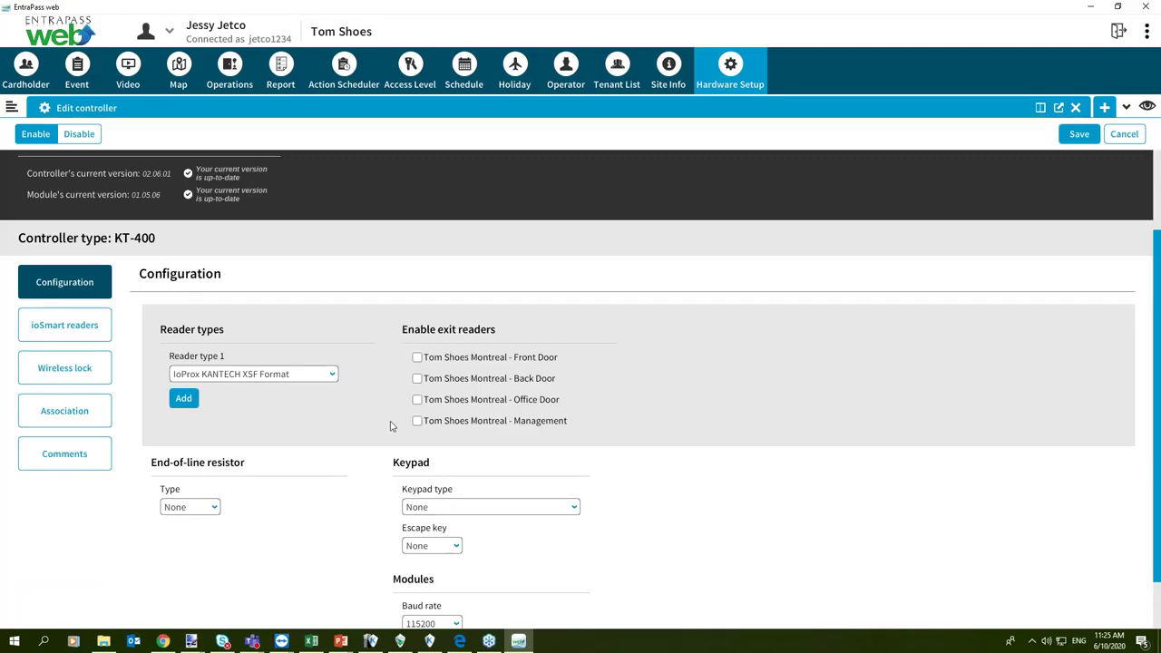
scroll(385, 427, "up", 1)
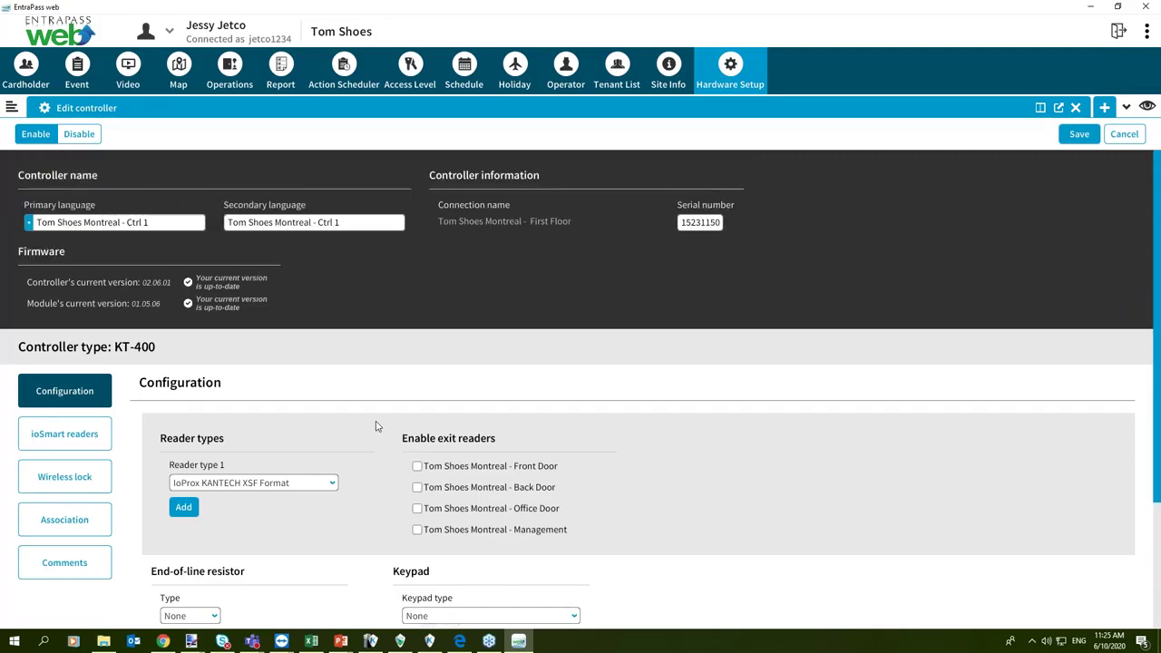